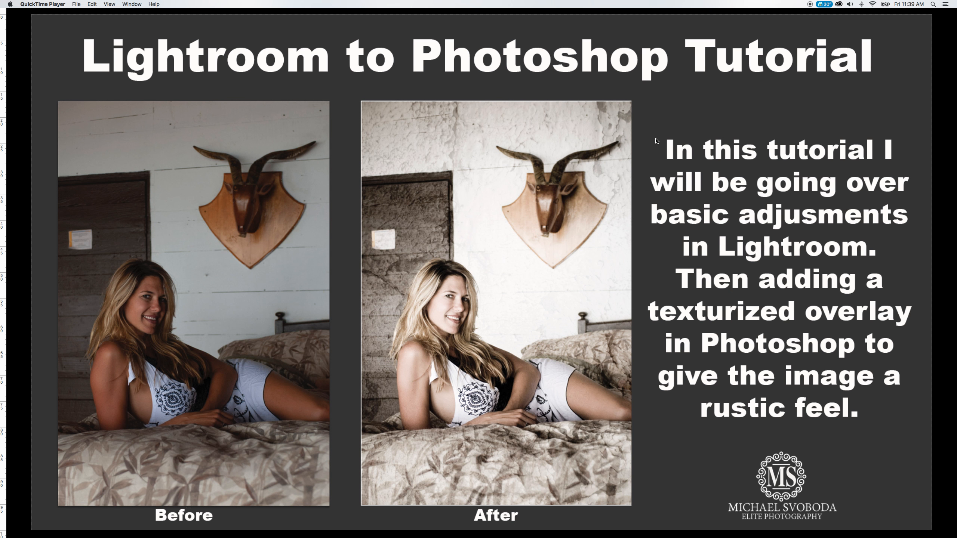
Leave the full-screen view and close the open Photoshop documents, discarding the changes to MS Logo.psd
left_click(653, 245)
key("f")
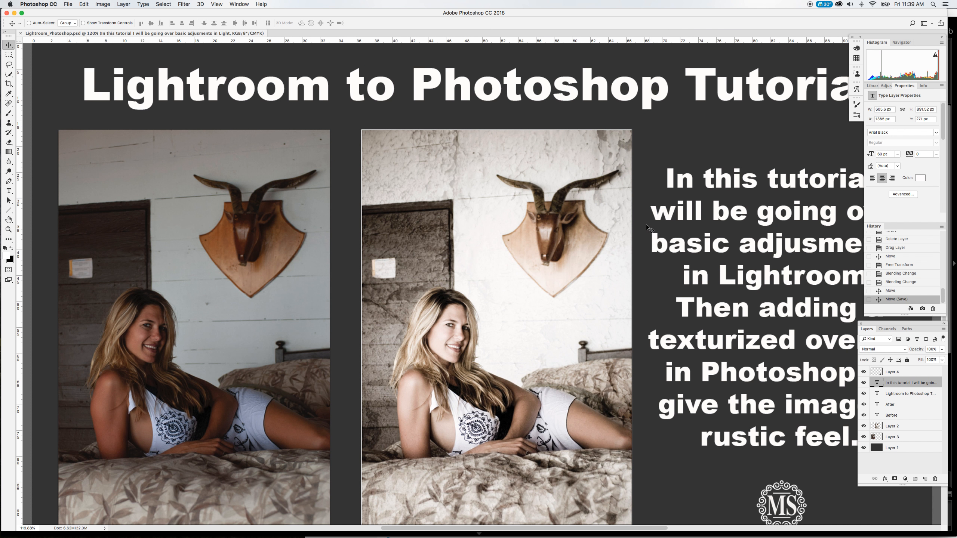
left_click(21, 34)
left_click(228, 162)
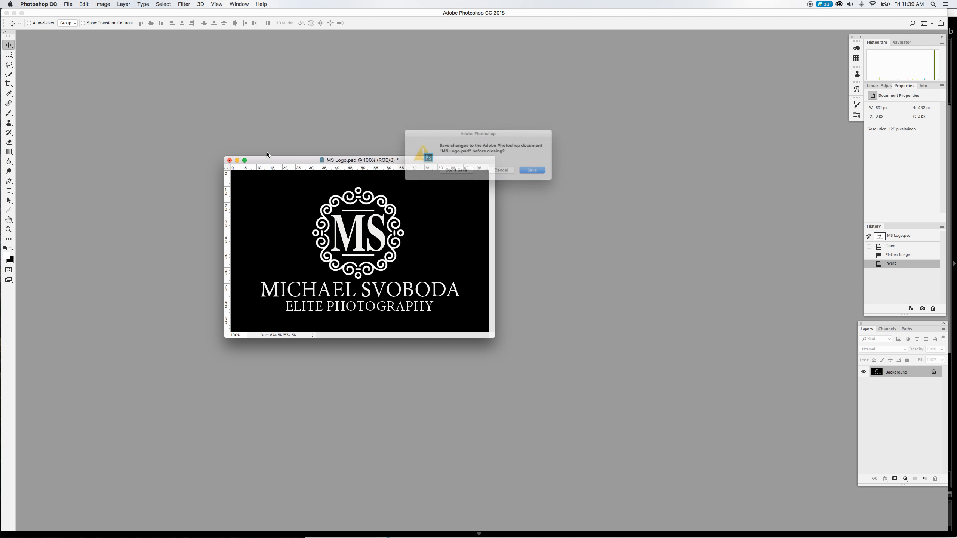
left_click(452, 174)
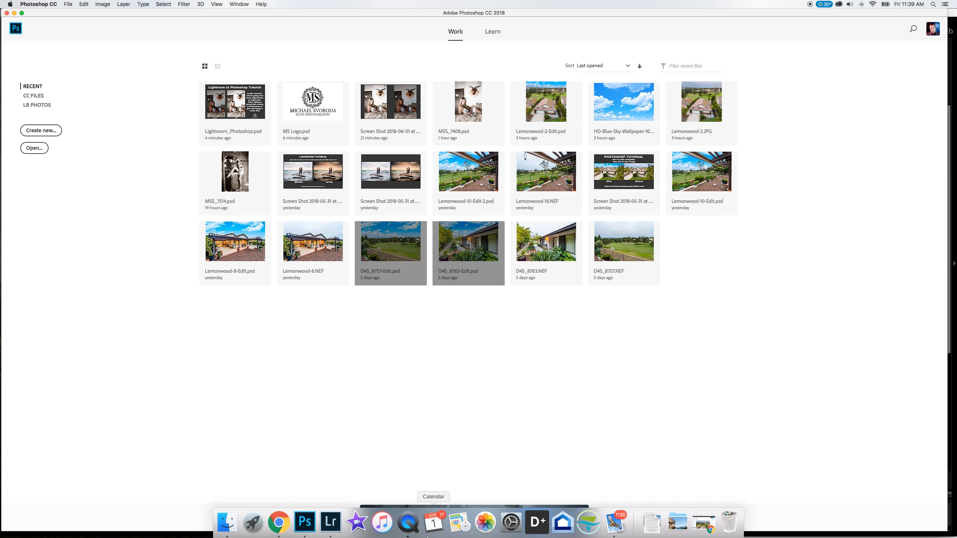
Switch to Lightroom, browse the photo grid and open MSS_7408.NEF, the two-star bed portrait, in the large single-photo view
left_click(332, 518)
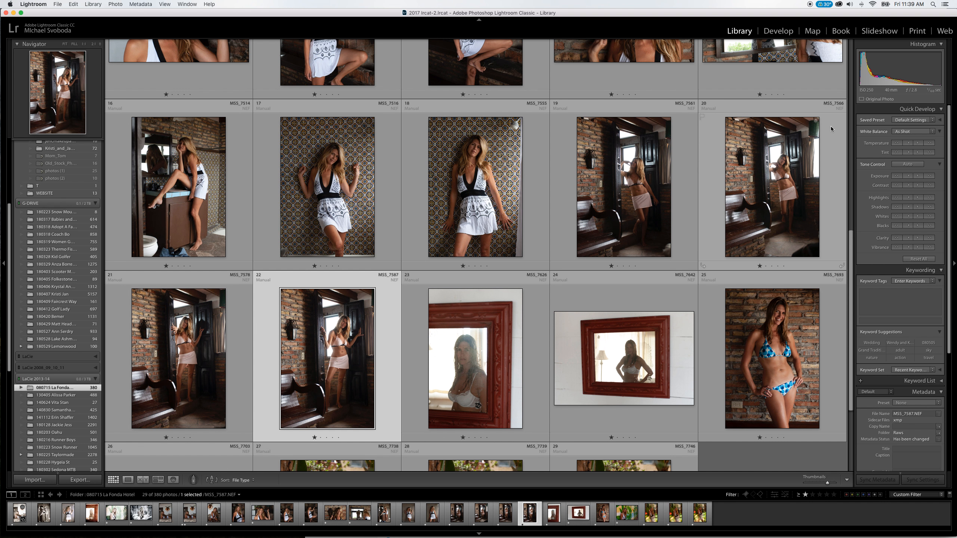
left_click_drag(850, 240, 861, 129)
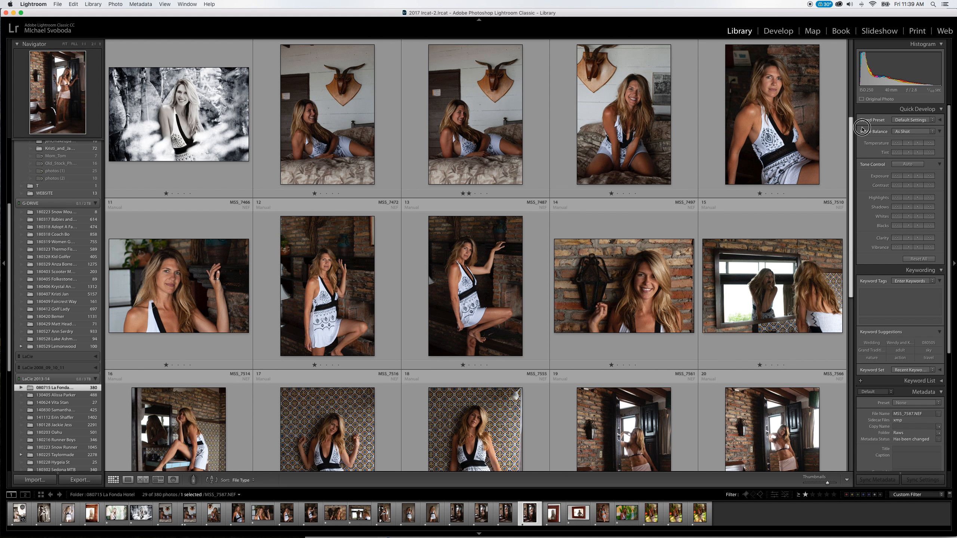
left_click_drag(861, 130, 864, 162)
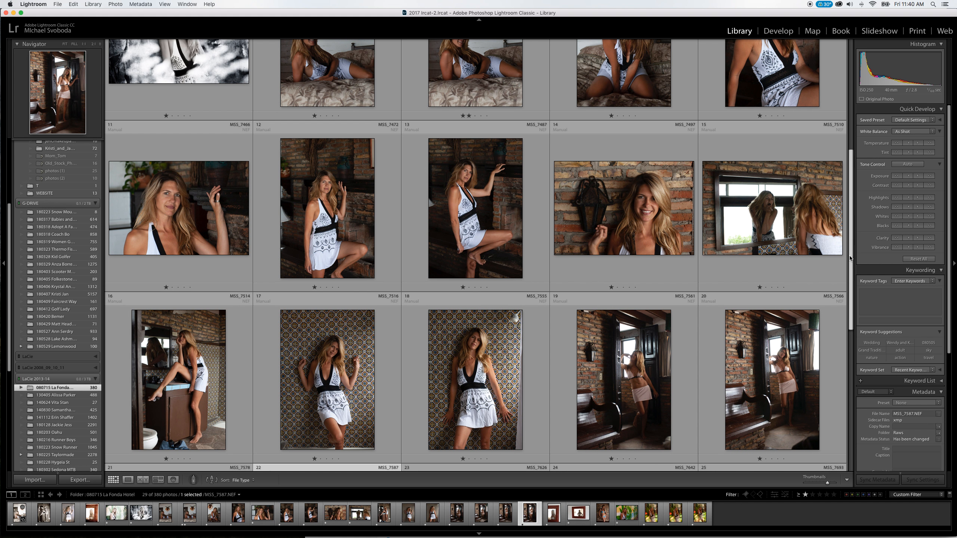
left_click_drag(852, 250, 592, 400)
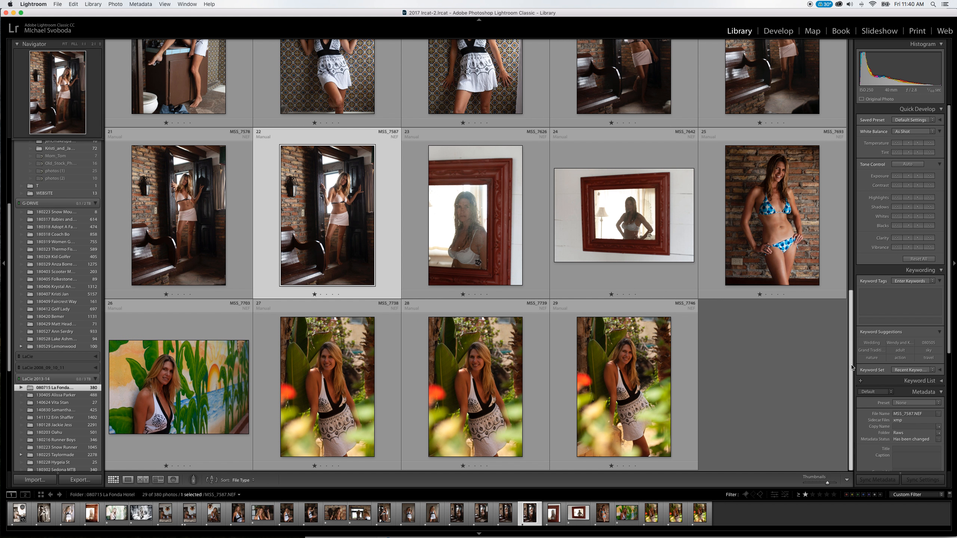
left_click_drag(853, 368, 833, 166)
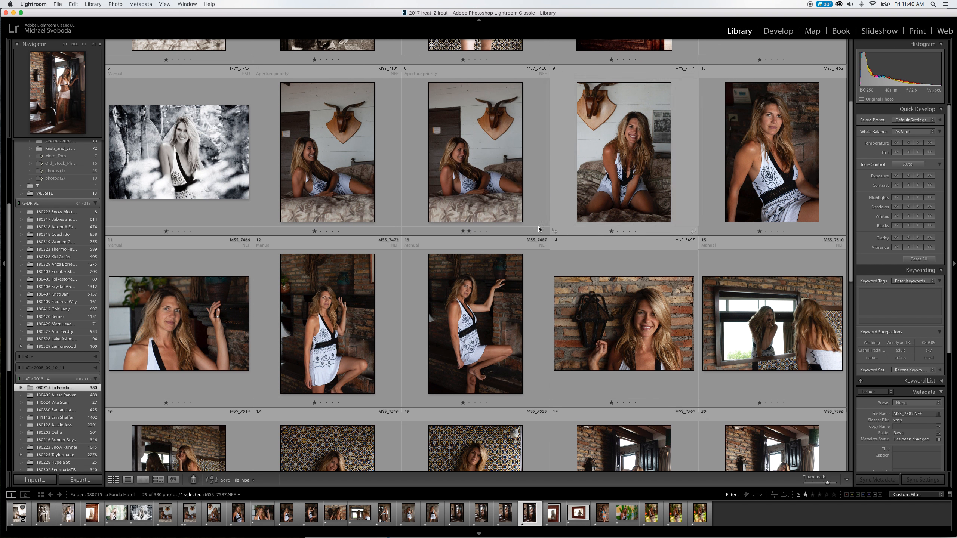
double_click(470, 175)
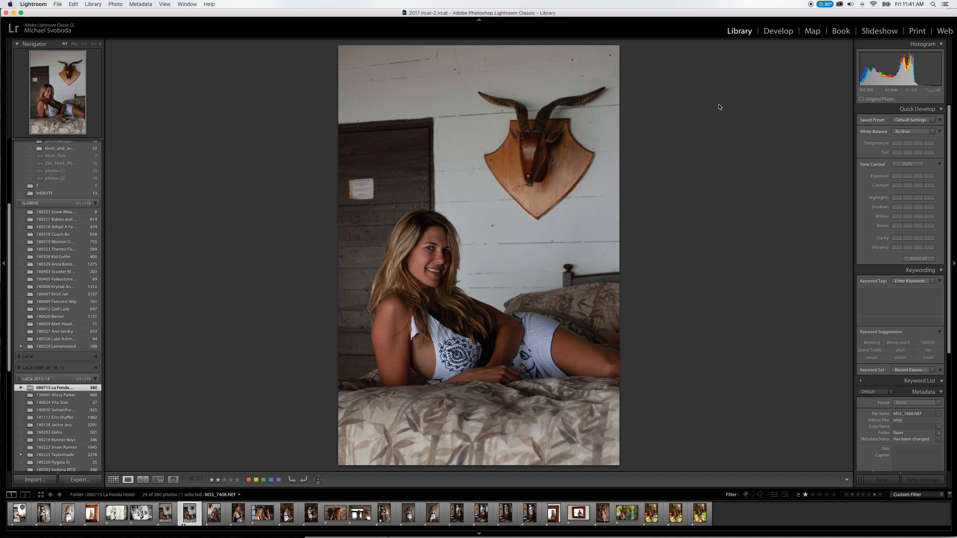
Bring the photo into the Develop module and set its white balance to Temp 5,450 and Tint 0
left_click(778, 32)
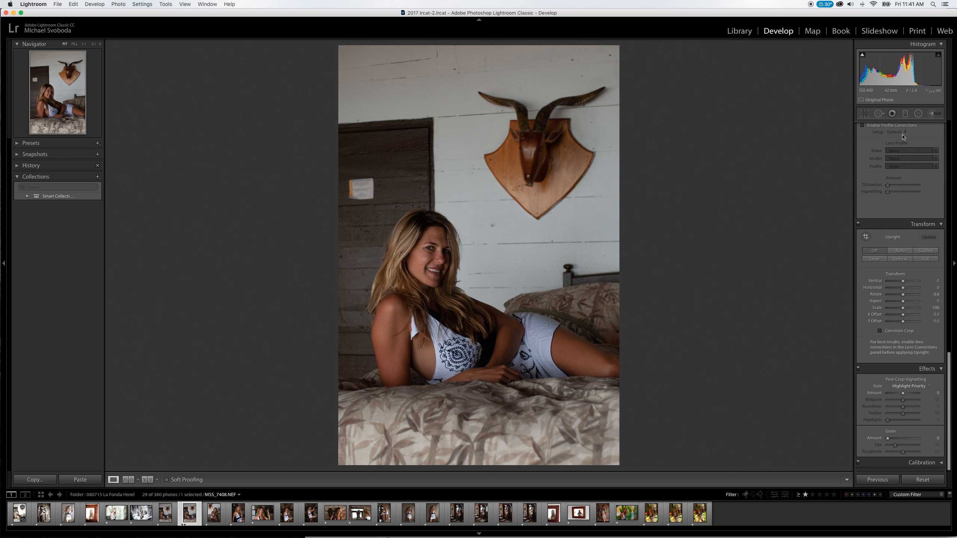
left_click_drag(948, 359, 947, 126)
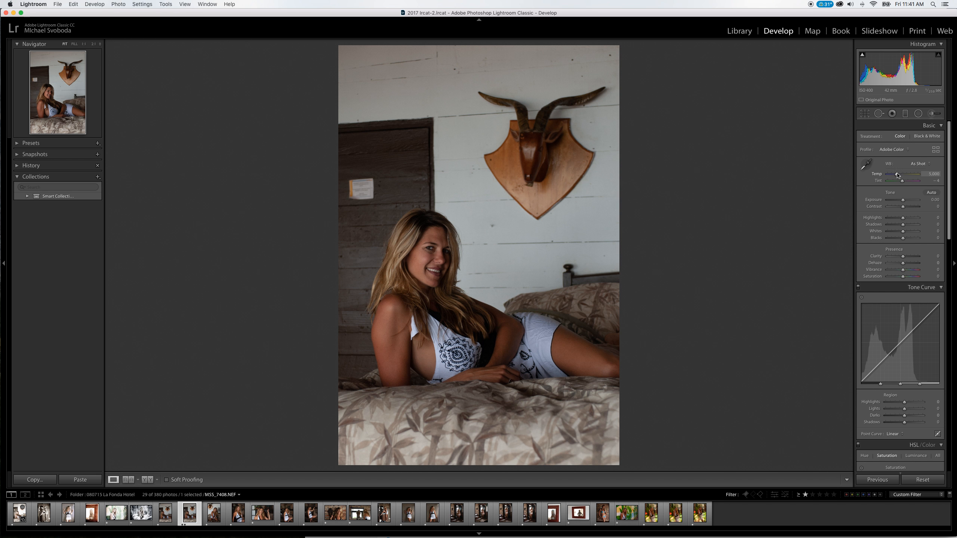
left_click_drag(896, 175, 898, 175)
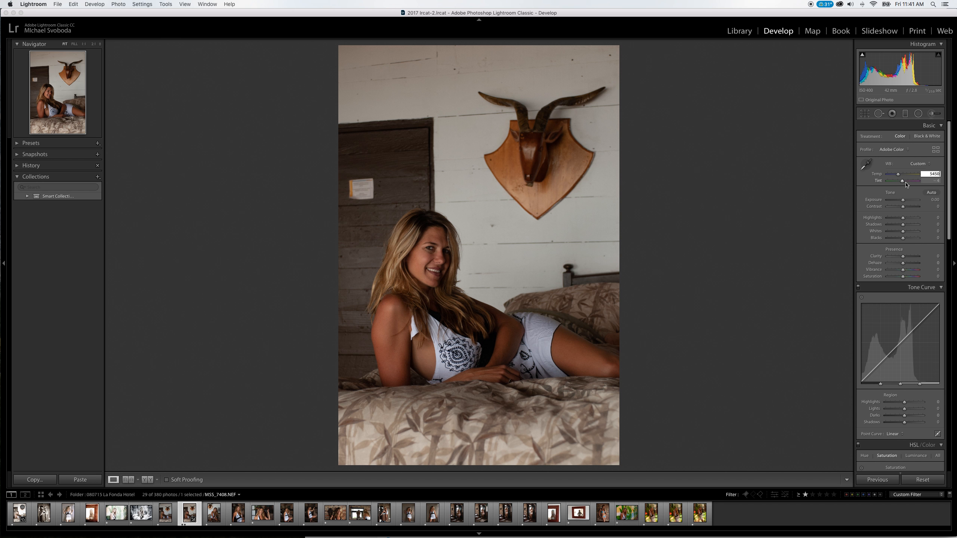
left_click_drag(902, 183, 903, 183)
left_click(937, 181)
type("0")
Try brightening the photo with Exposure and reset Exposure to 0
left_click_drag(887, 75, 889, 74)
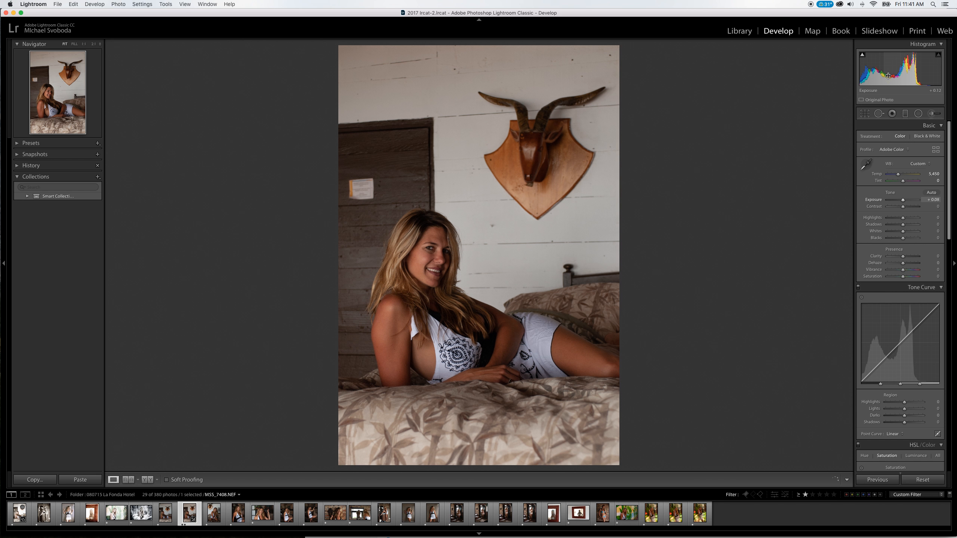
left_click_drag(903, 201, 905, 200)
left_click(932, 200)
type("0")
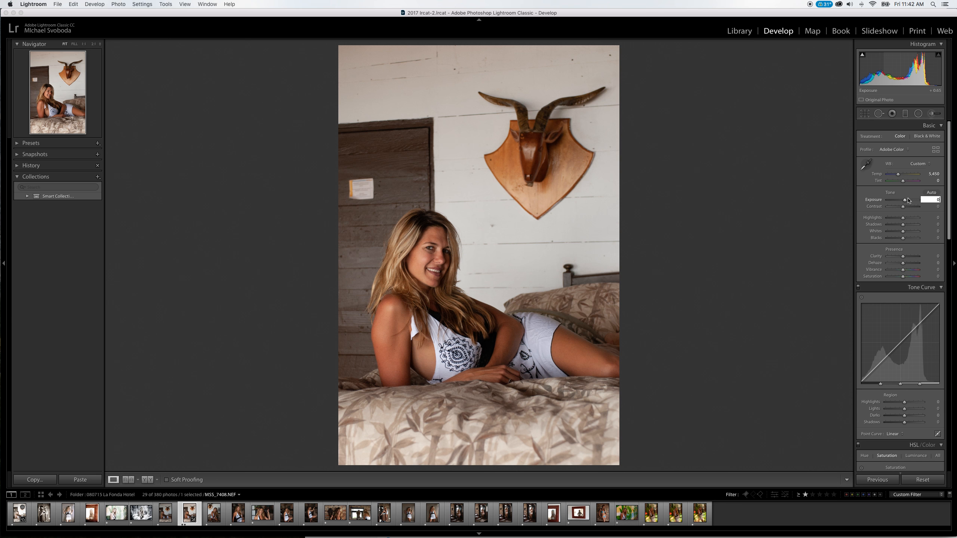
key("Return")
Adjust the photo's exposure directly on the histogram, ending at an Exposure of +1.20
scroll(893, 62, "down", 1)
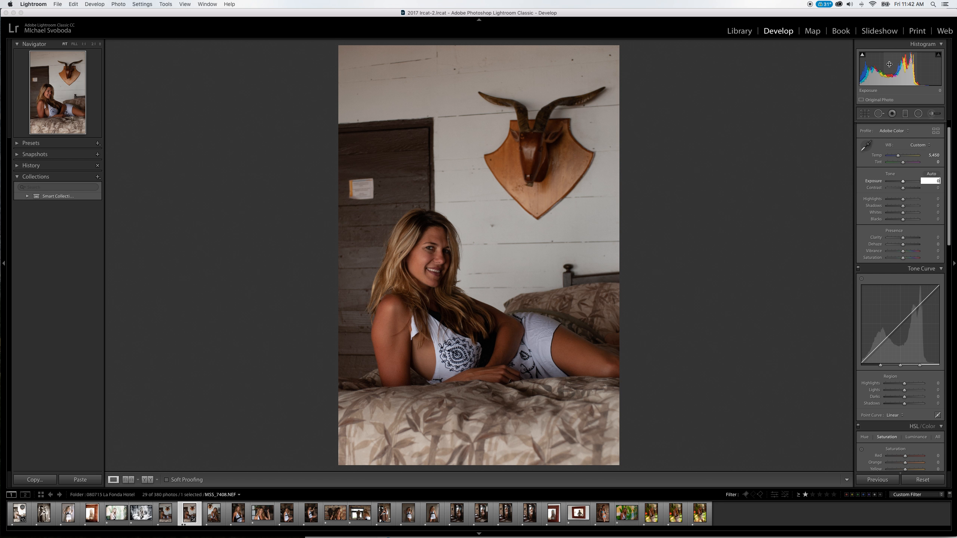
left_click_drag(889, 64, 915, 65)
left_click_drag(930, 65, 932, 65)
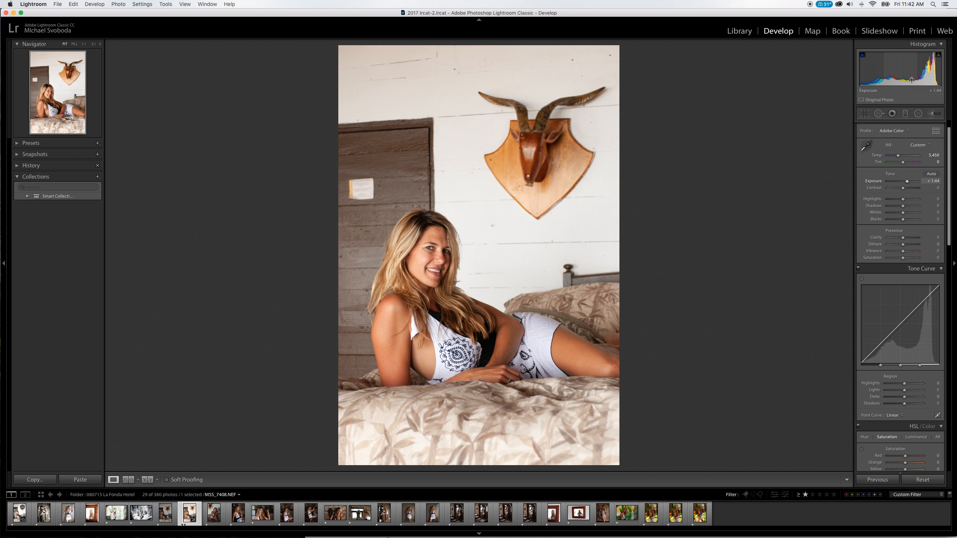
left_click_drag(909, 66, 881, 67)
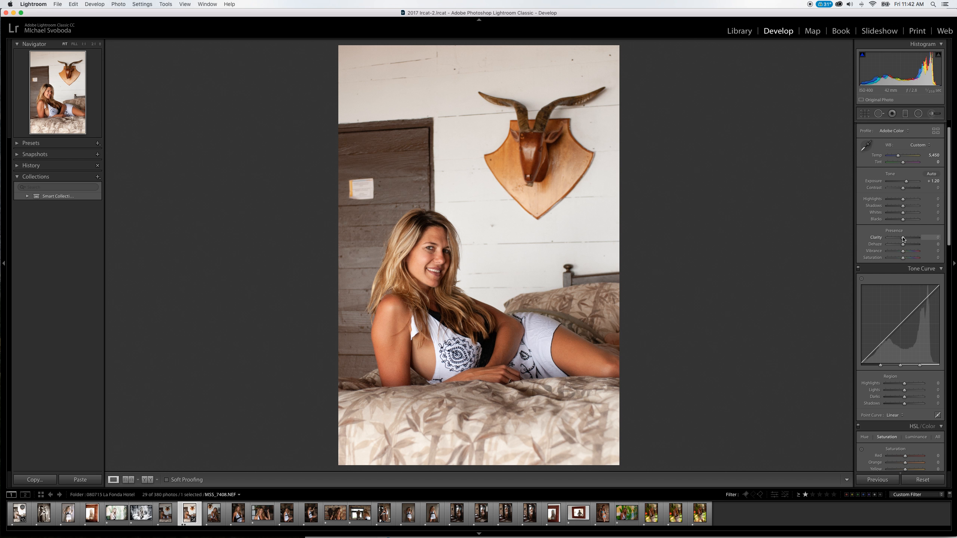
Set the photo's Clarity to +9, Vibrance to +26 and Saturation to -25
left_click_drag(903, 239, 904, 239)
left_click_drag(904, 253, 908, 253)
left_click_drag(903, 260, 902, 260)
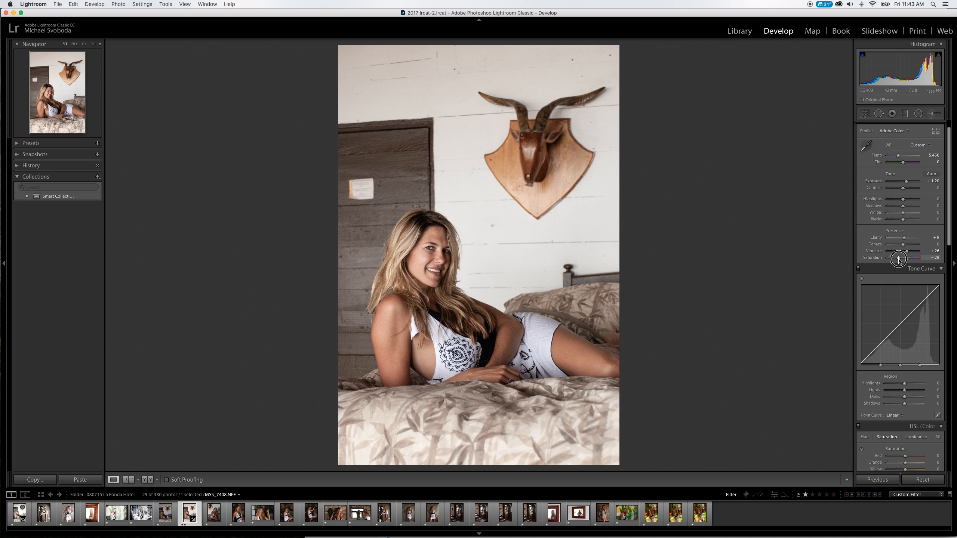
left_click_drag(900, 260, 899, 261)
Collapse the Tone Curve, HSL/Color and Split Toning sections
left_click_drag(950, 227, 952, 252)
left_click(942, 187)
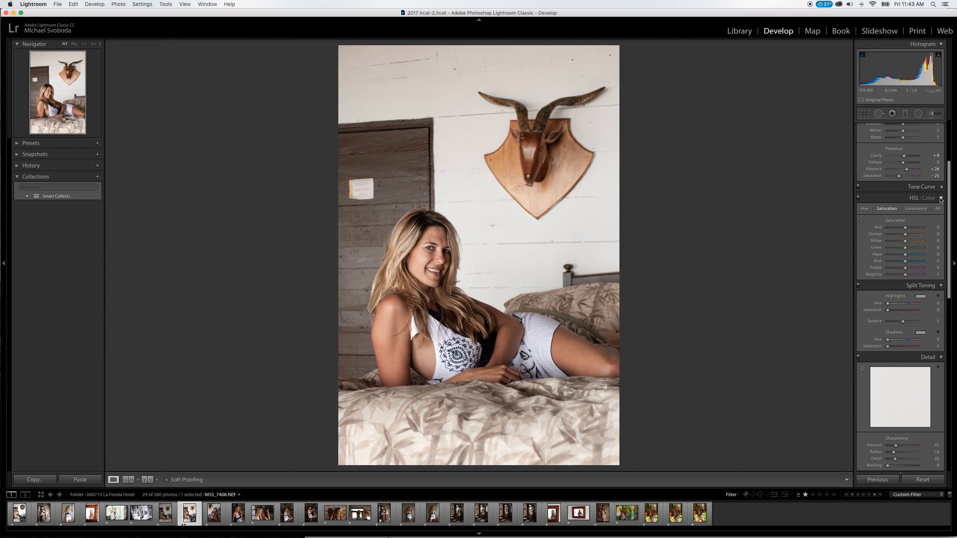
left_click(940, 198)
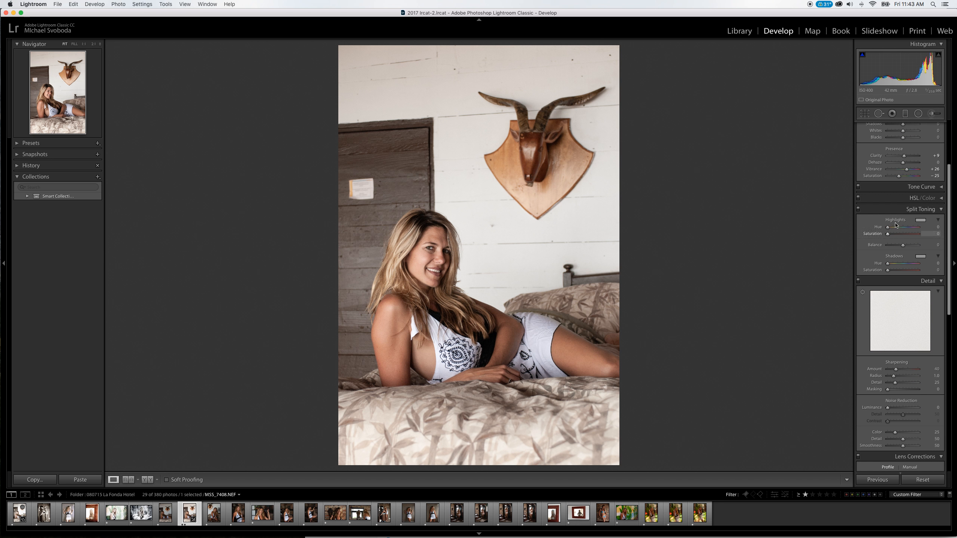
left_click(941, 209)
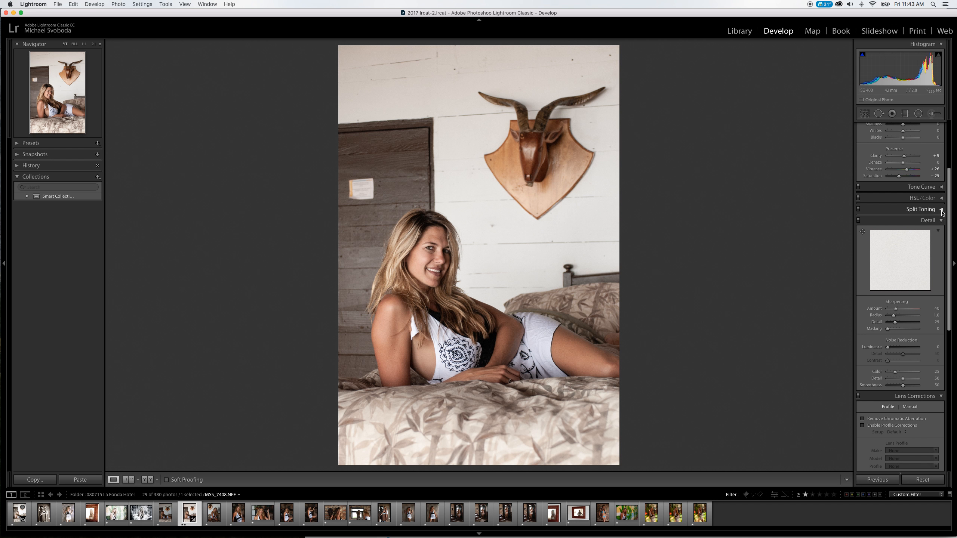
Set the sharpening Amount to 34 and the Luminance noise reduction to 23
left_click(895, 309)
left_click_drag(895, 309, 894, 309)
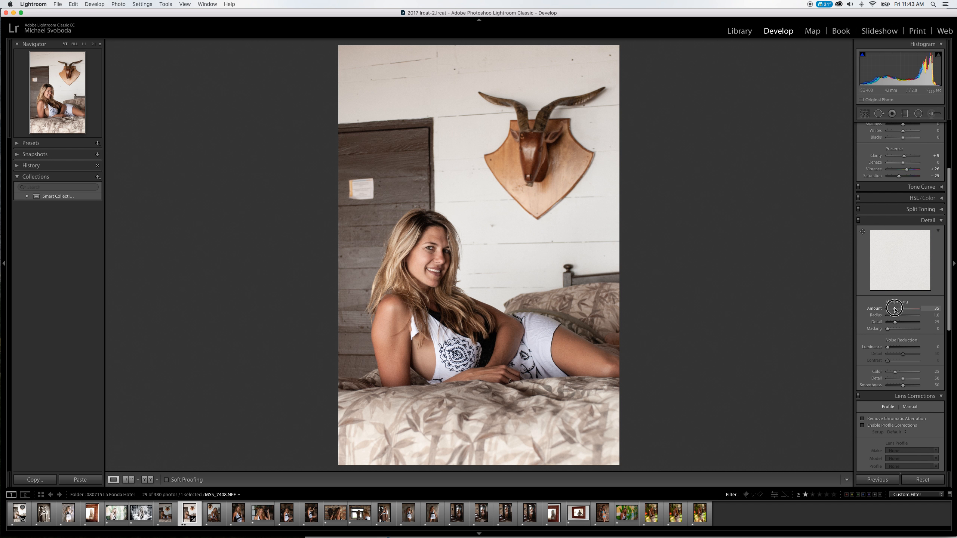
left_click(895, 347)
left_click_drag(895, 347, 895, 347)
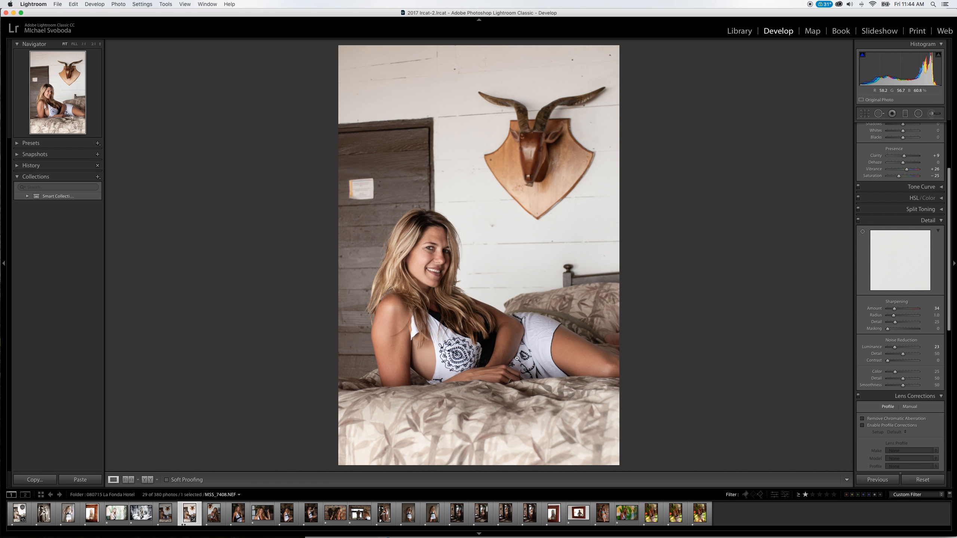
Turn on the photo's info overlay and cycle it to examine the shutter speed, aperture, ISO and lens details
key("i")
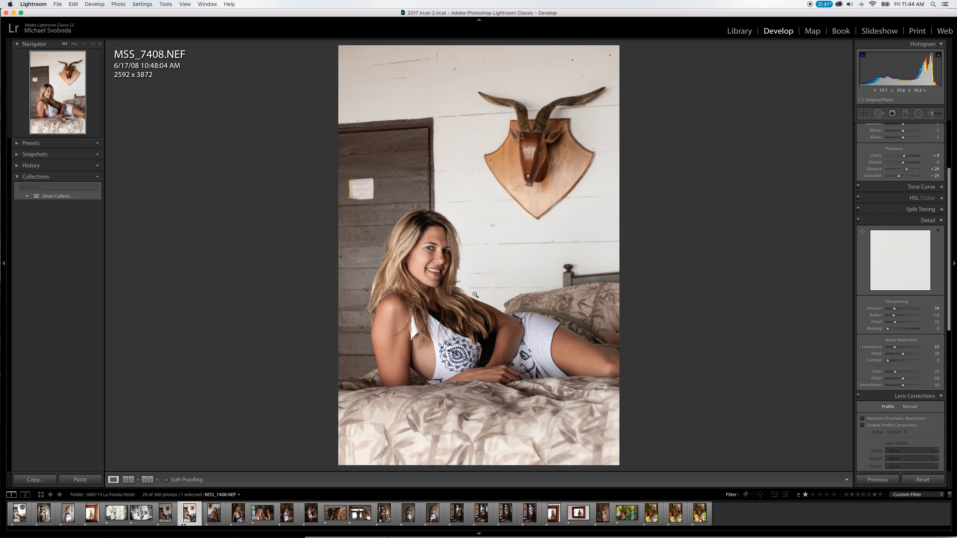
key("i")
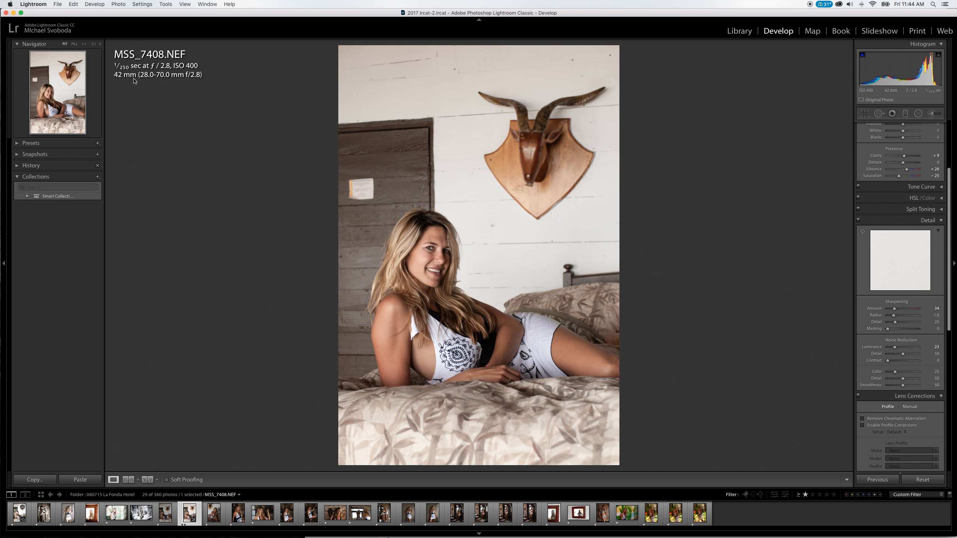
key("i")
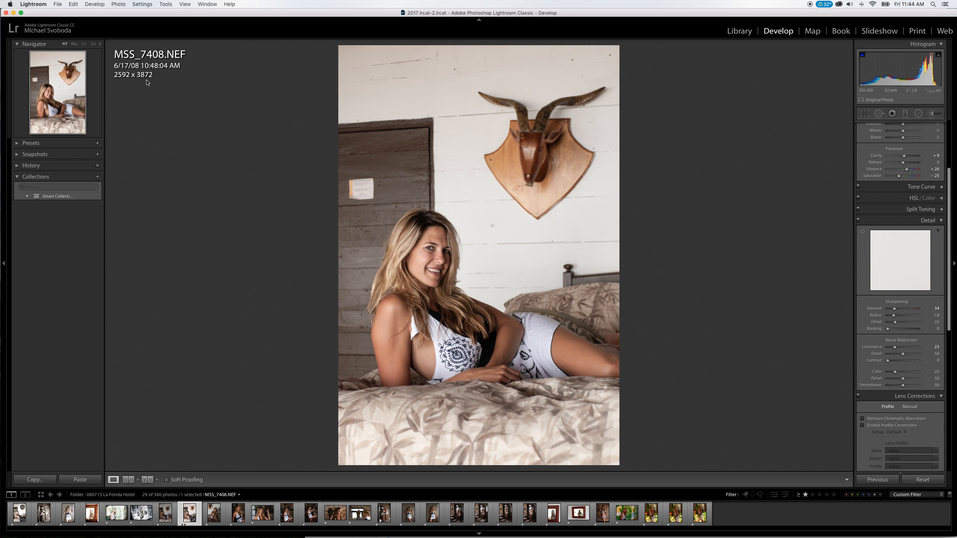
key("i")
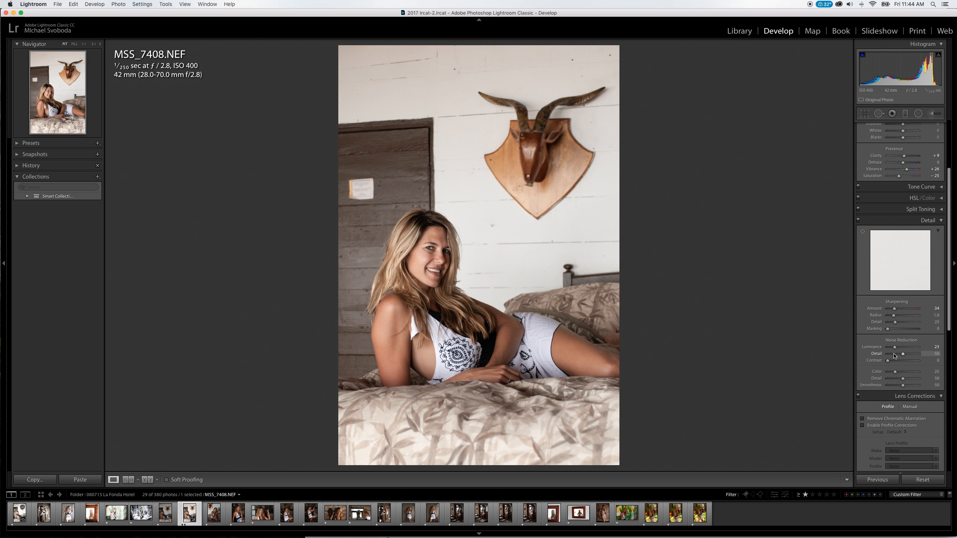
Set Luminance noise reduction to 25 and enable Remove Chromatic Aberration in the lens corrections
left_click_drag(894, 348, 896, 348)
left_click(938, 349)
type("25")
left_click_drag(949, 295, 951, 353)
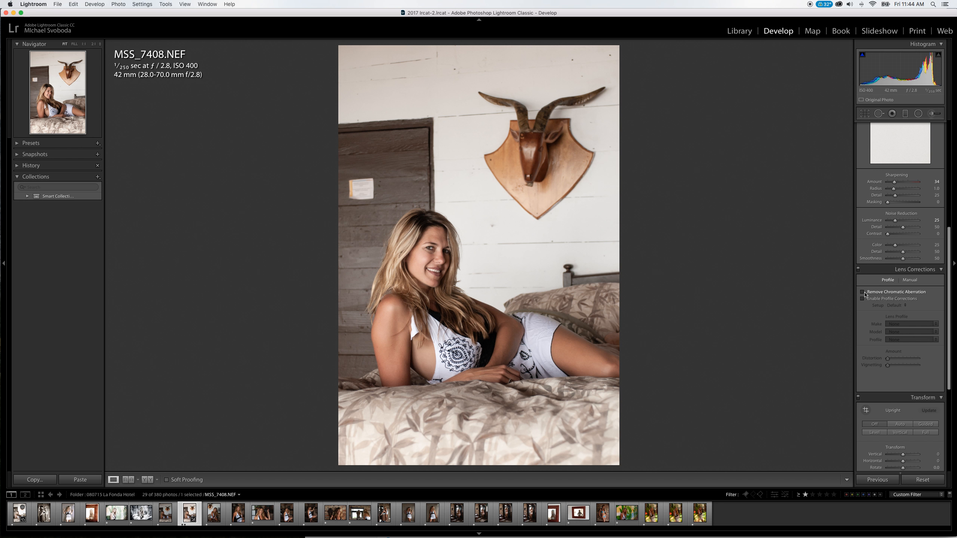
left_click(863, 293)
Add a post-crop vignette with an Amount of -12 and lower its Midpoint
scroll(948, 276, "down", 4)
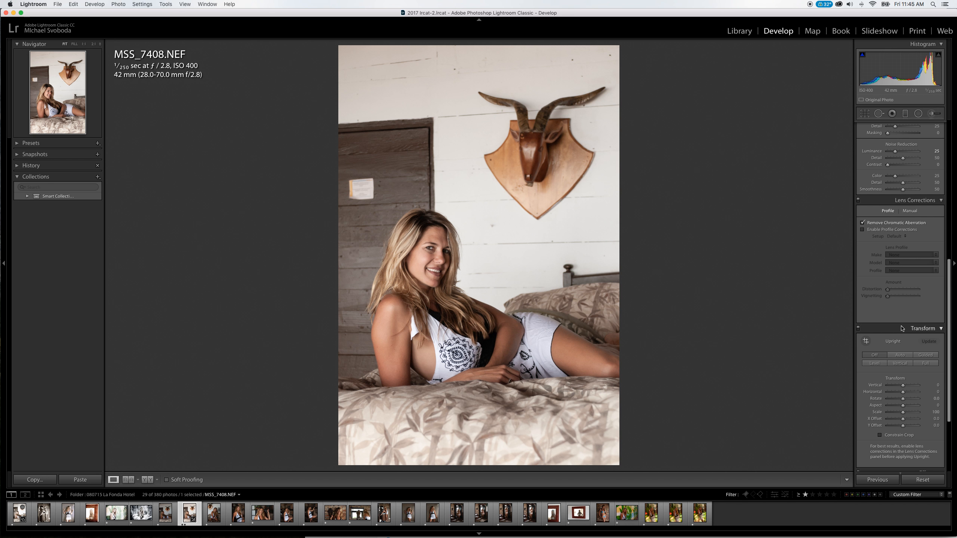
left_click_drag(950, 267, 949, 379)
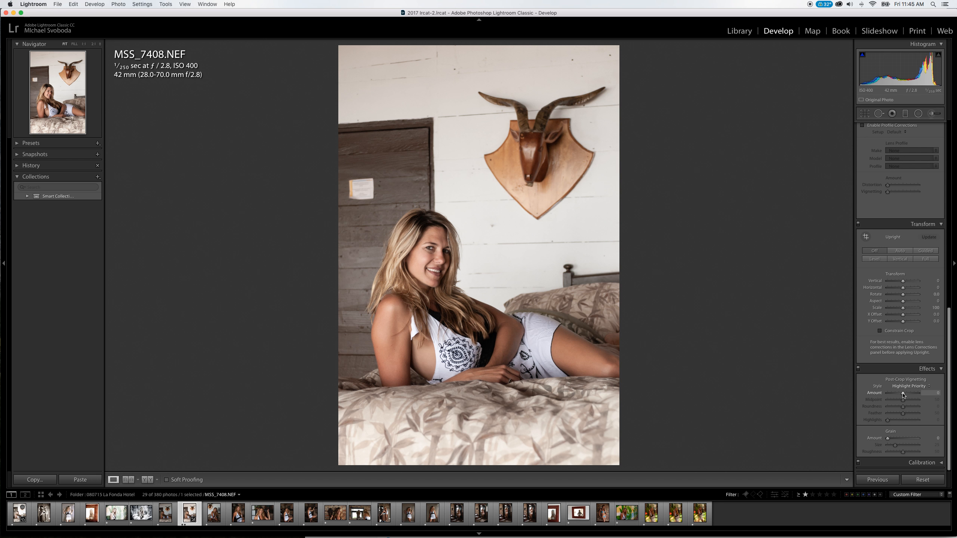
left_click_drag(903, 396, 904, 395)
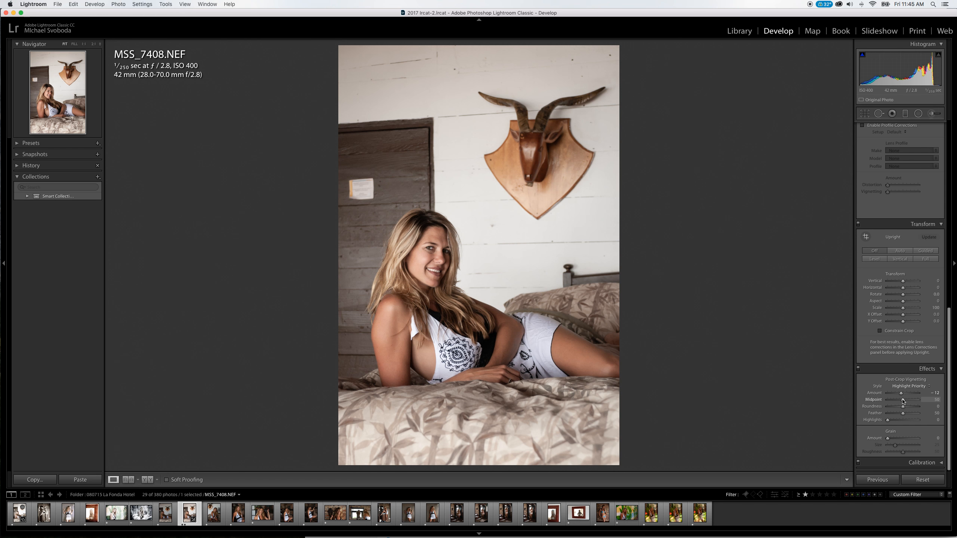
left_click_drag(903, 403, 895, 403)
Lighten the dark areas of the photo by setting Shadows to +16
left_click_drag(948, 314, 936, 118)
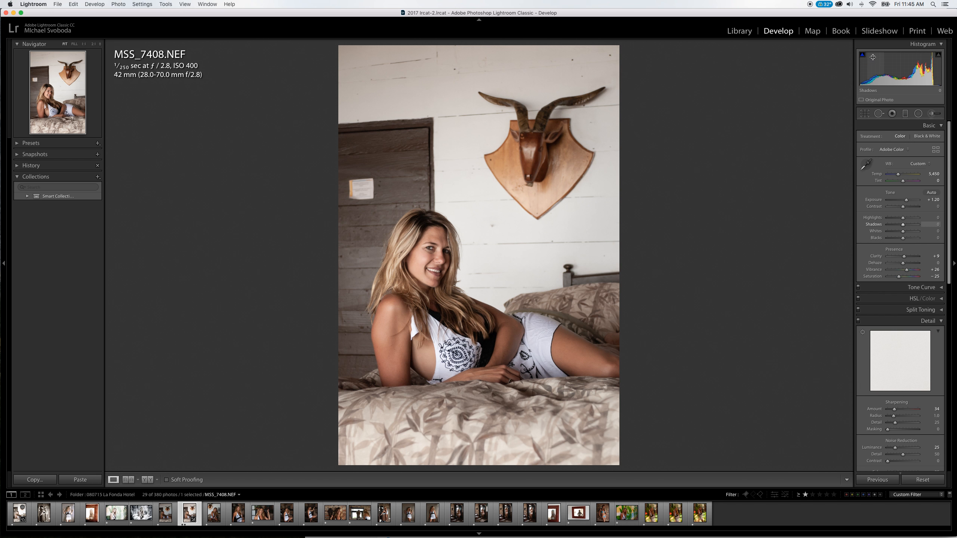
left_click_drag(904, 225, 905, 226)
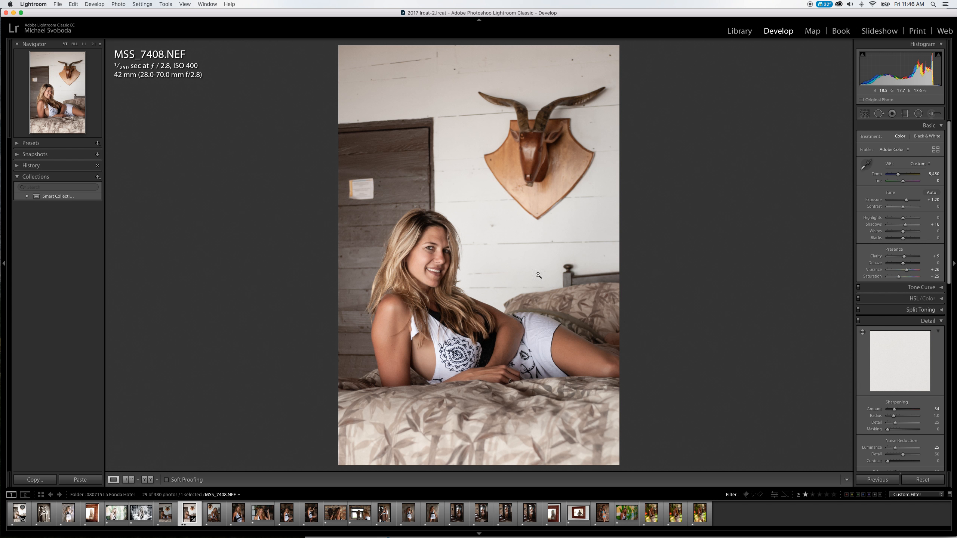
Set up an adjustment brush with the Skin Soften 2 effect and set its Sharpness to 0
left_click(931, 114)
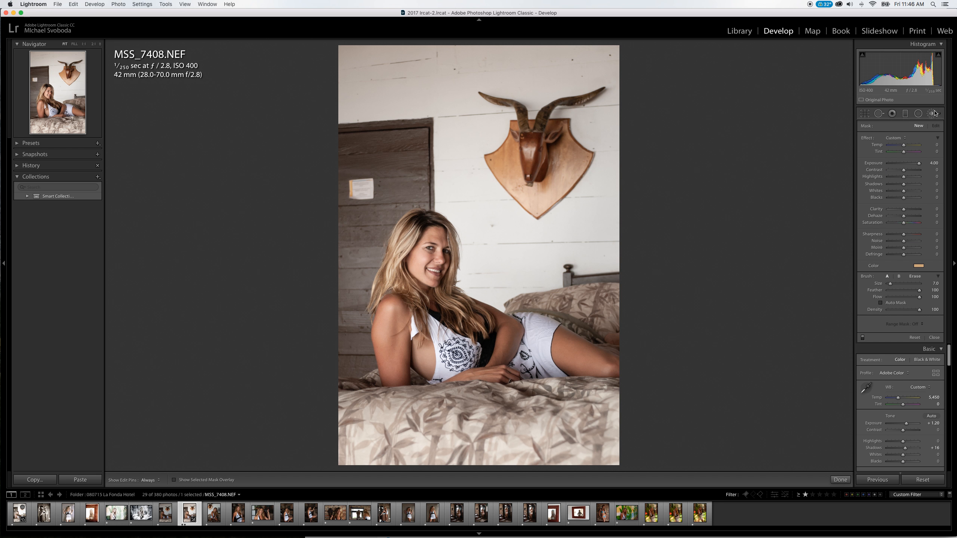
left_click(896, 138)
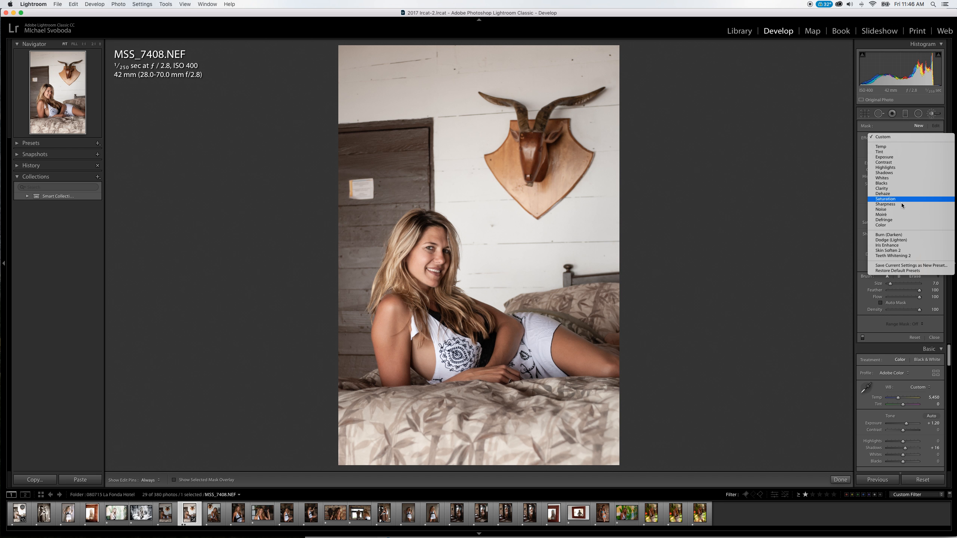
left_click(892, 252)
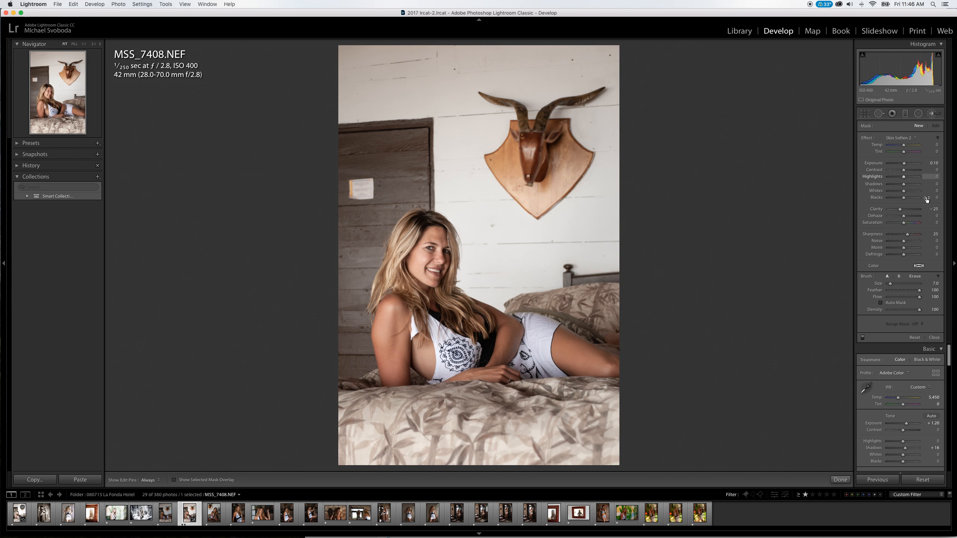
left_click_drag(909, 236, 903, 236)
left_click(938, 236)
type("0")
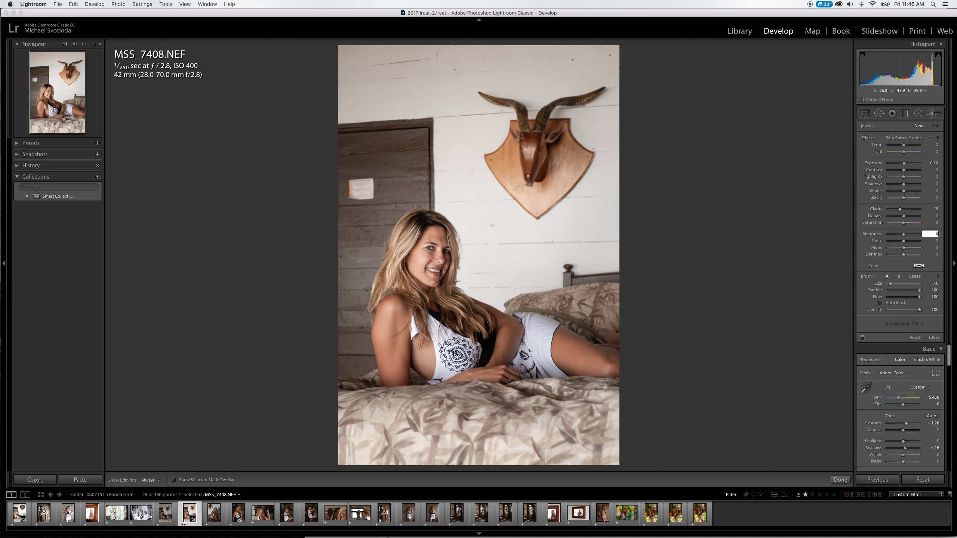
key("super+equal")
key("super+equal")
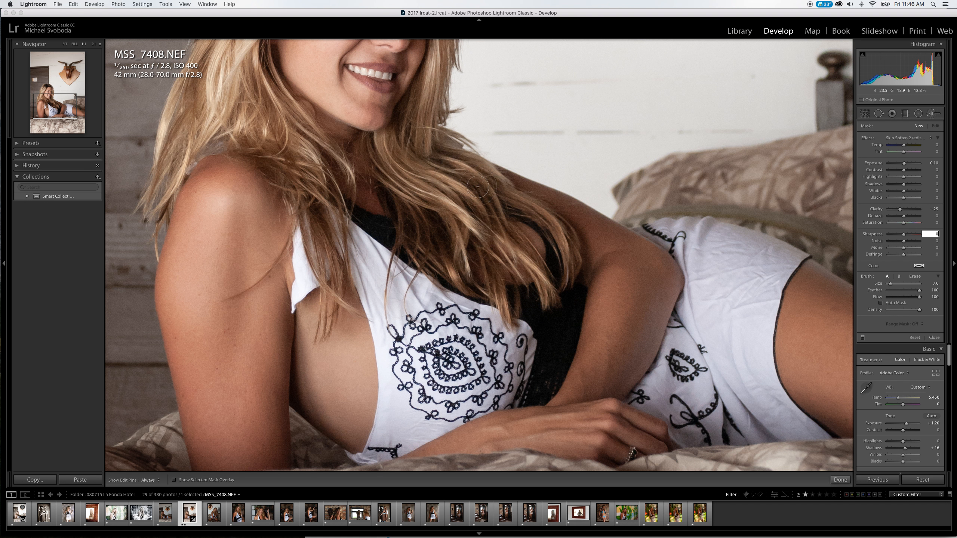
key("Return")
Brush the skin softening over the woman's face with the edit pins hidden
key("space")
key("space")
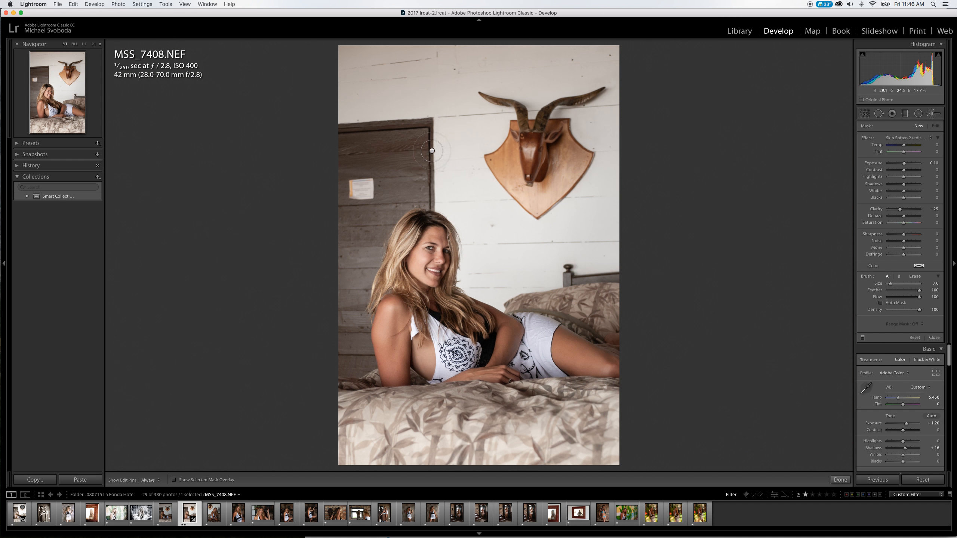
left_click_drag(466, 137, 454, 347)
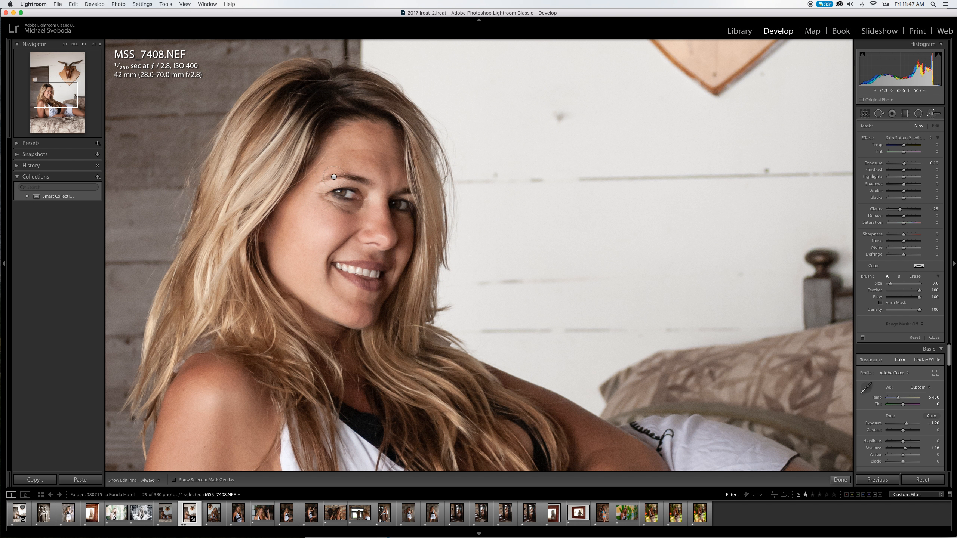
key("h")
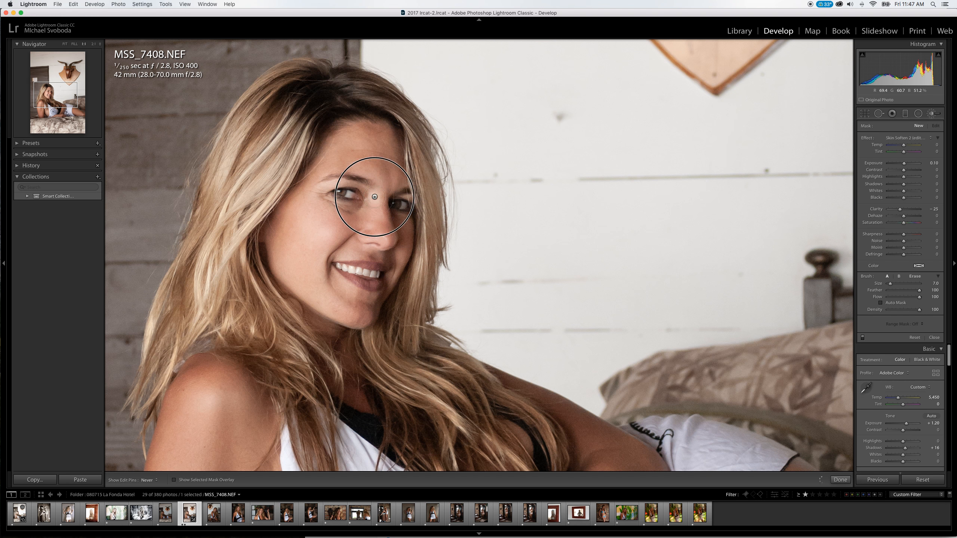
mouse_move(345, 299)
left_mouse_down()
mouse_move(364, 315)
mouse_move(360, 302)
left_mouse_up()
Extend the skin softening over her near shoulder, upper arm and the exposed skin at her side
mouse_move(341, 352)
left_mouse_down()
mouse_move(433, 195)
mouse_move(394, 259)
left_mouse_up()
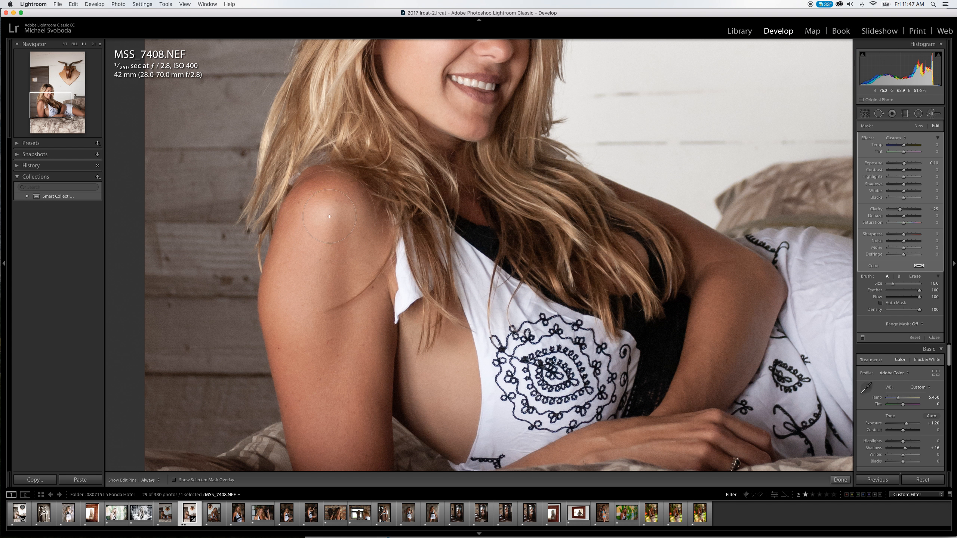
mouse_move(334, 208)
left_mouse_down()
mouse_move(313, 304)
mouse_move(331, 280)
left_mouse_up()
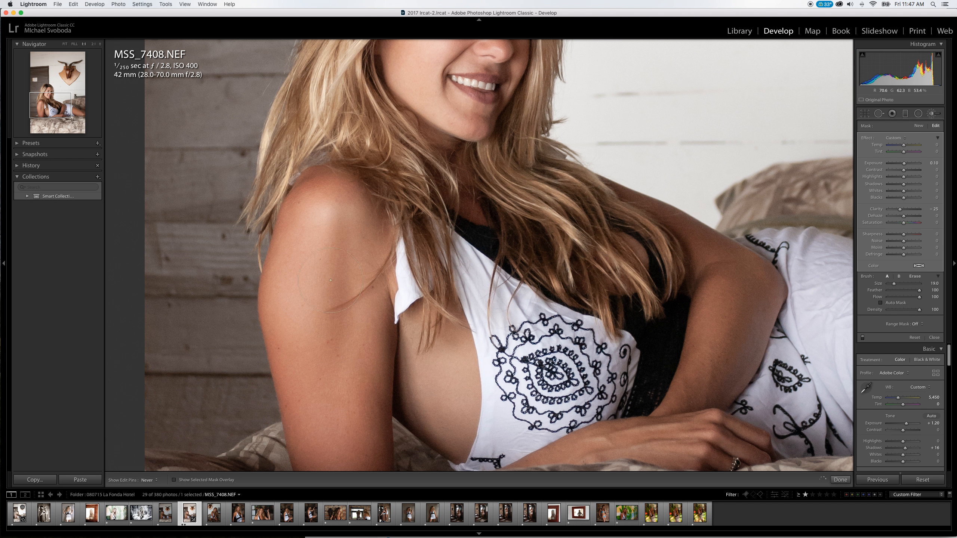
mouse_move(327, 382)
left_mouse_down()
mouse_move(377, 259)
mouse_move(444, 402)
mouse_move(434, 381)
left_mouse_up()
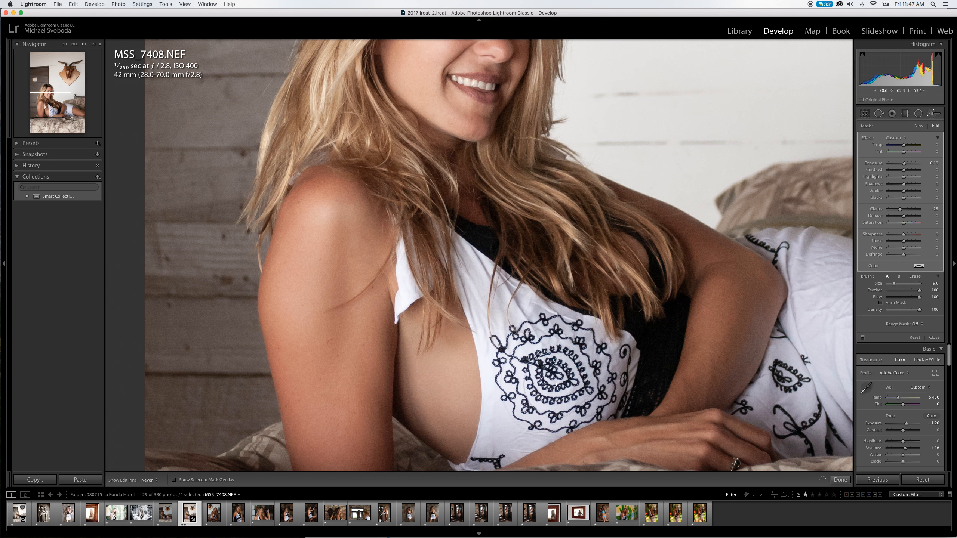
Reduce the brush size to 12 and paint the skin softening over her forearms and far arm
left_click_drag(527, 376, 535, 299)
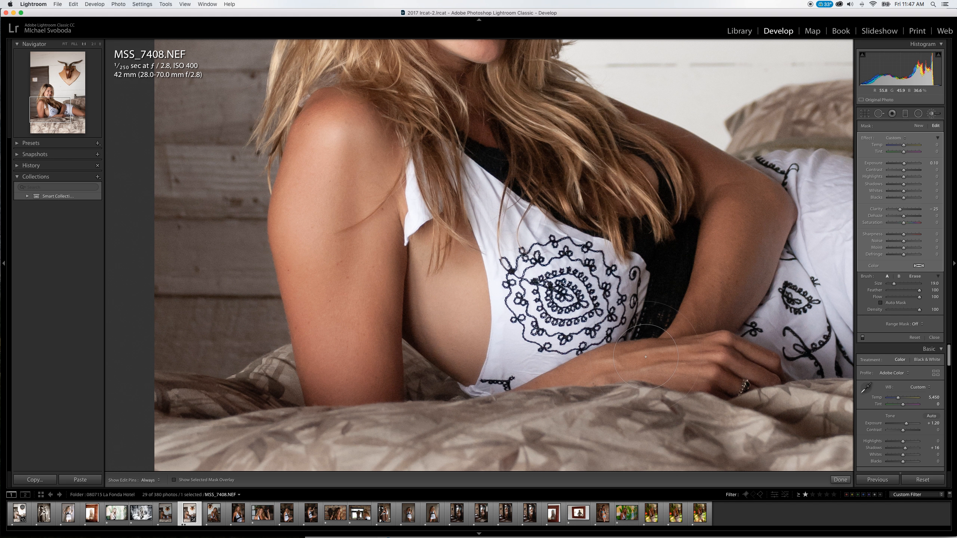
key("bracketleft")
key("bracketleft")
key("bracketleft")
key("bracketleft")
key("bracketleft")
key("bracketleft")
key("bracketleft")
mouse_move(595, 366)
left_mouse_down()
mouse_move(703, 344)
mouse_move(670, 358)
mouse_move(742, 372)
mouse_move(720, 225)
mouse_move(702, 305)
mouse_move(710, 324)
mouse_move(752, 218)
mouse_move(719, 217)
mouse_move(720, 319)
mouse_move(734, 302)
left_mouse_up()
left_click_drag(735, 247, 672, 451)
mouse_move(669, 386)
left_mouse_down()
mouse_move(623, 354)
mouse_move(563, 331)
mouse_move(666, 390)
mouse_move(580, 332)
mouse_move(700, 384)
mouse_move(609, 343)
mouse_move(688, 410)
mouse_move(552, 322)
left_mouse_up()
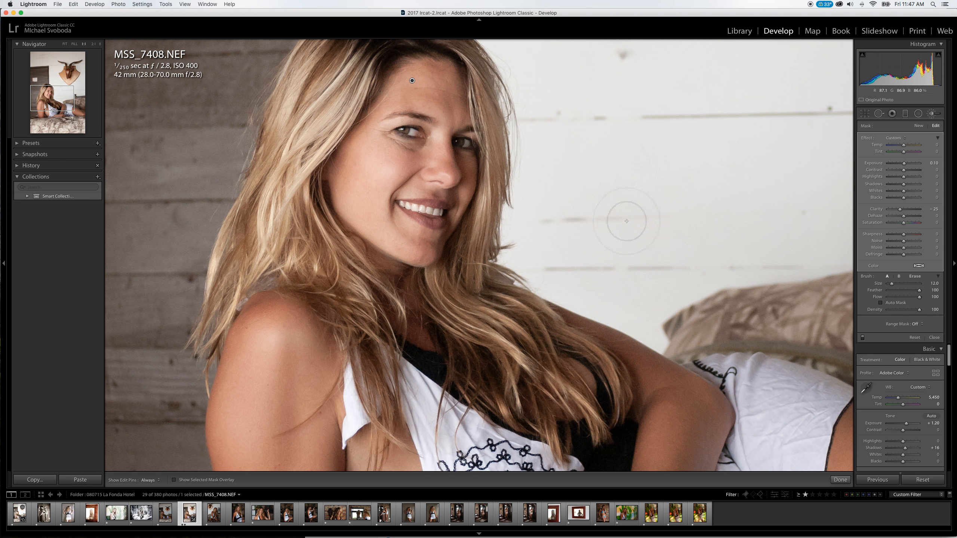
Add a new brush adjustment with the Teeth Whitening 2 effect and paint it across her teeth
left_click(919, 127)
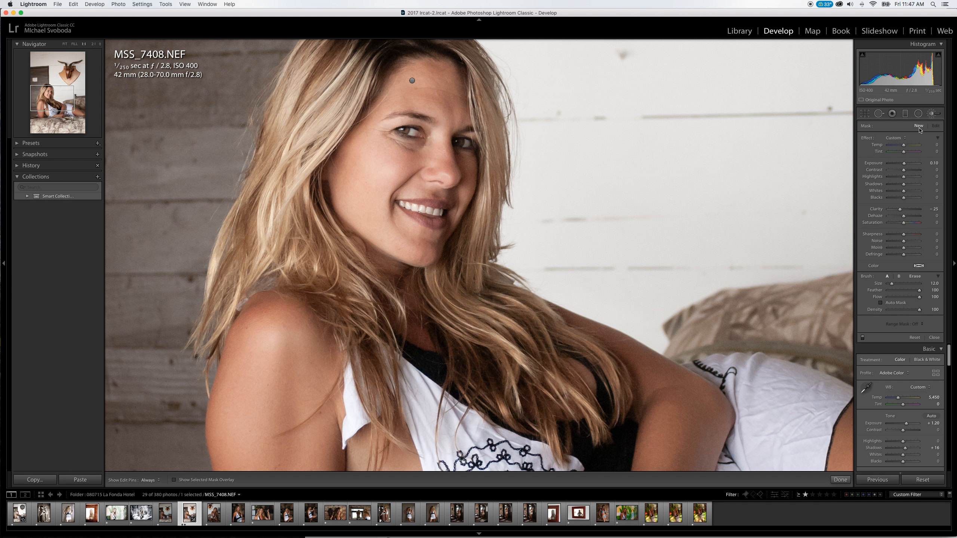
left_click(897, 138)
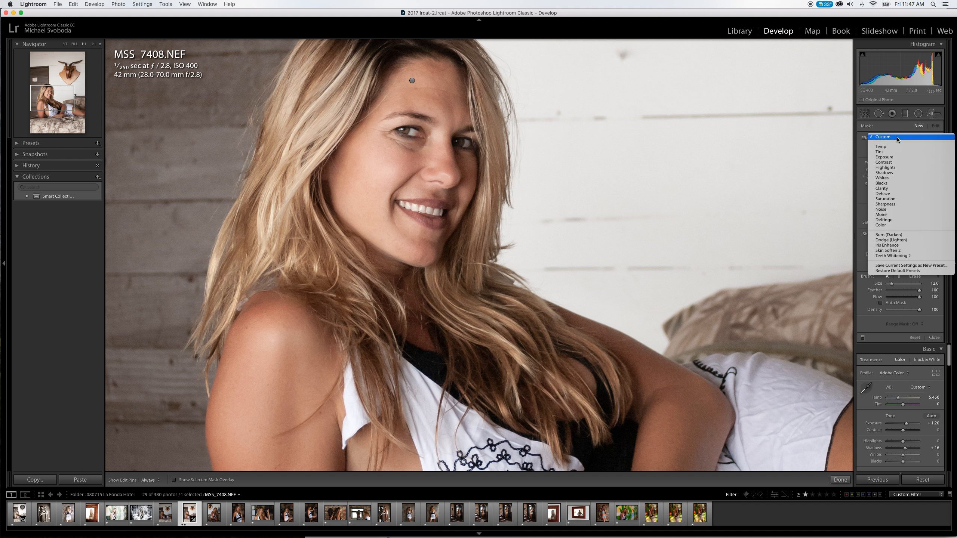
left_click(894, 256)
key("[")
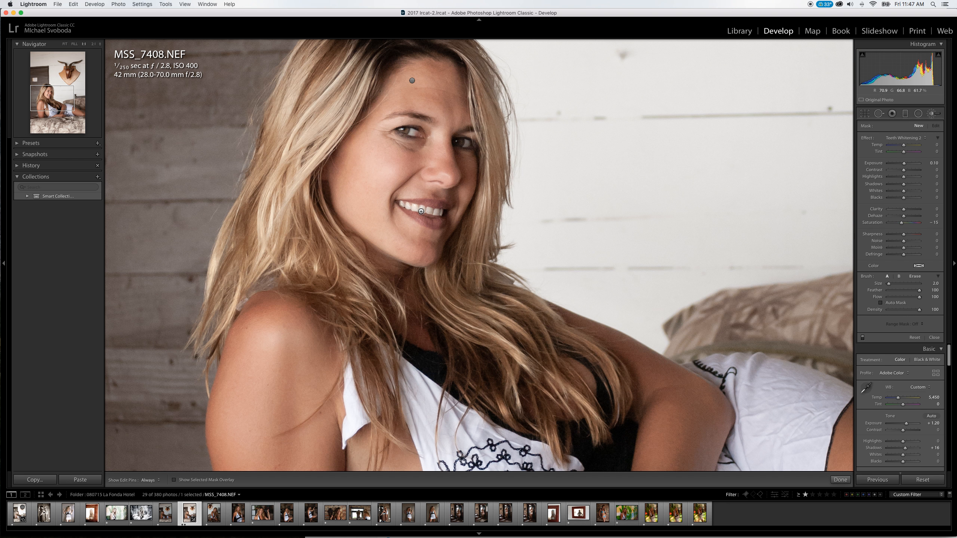
key("h")
left_click_drag(401, 204, 439, 214)
key("h")
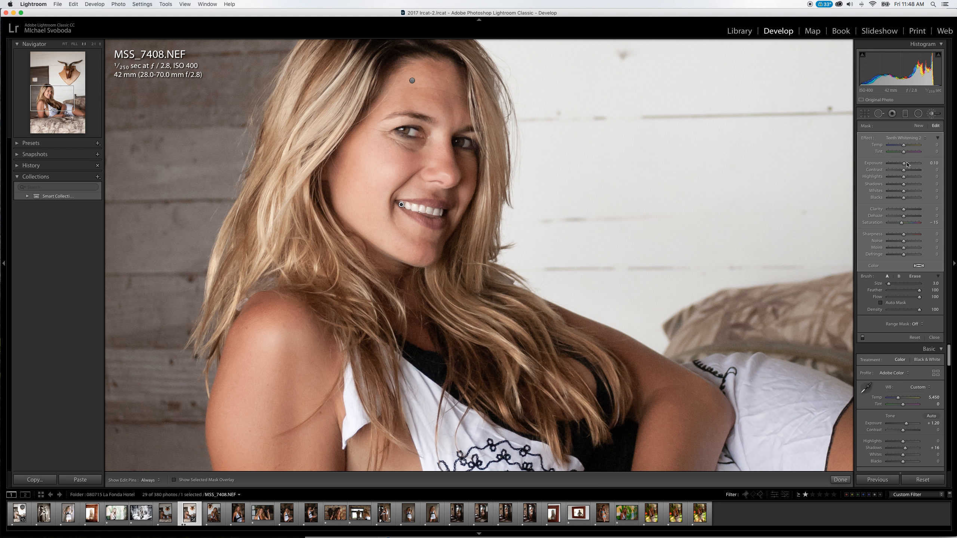
Brush a new Iris Enhance adjustment over both irises at brush size 2, then close the adjustment brush
left_click(922, 127)
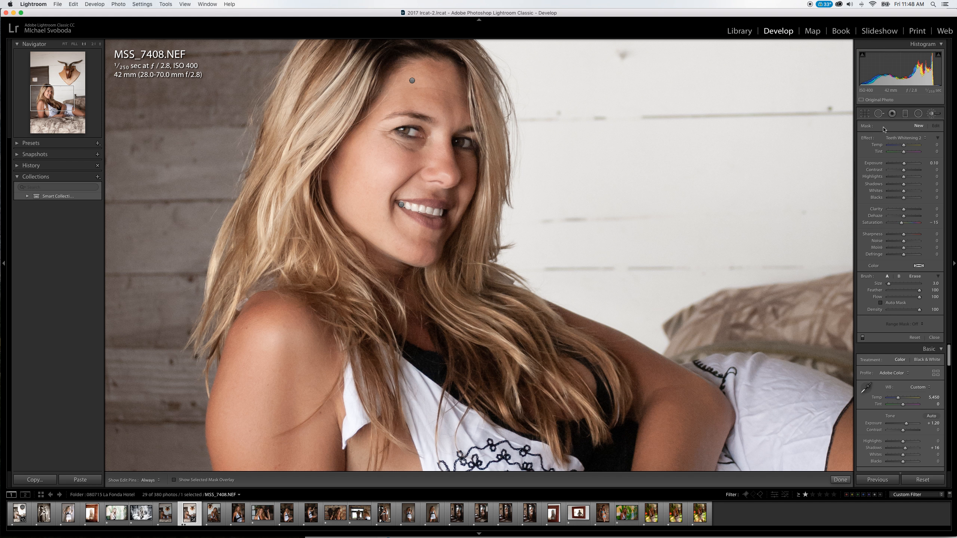
left_click(908, 138)
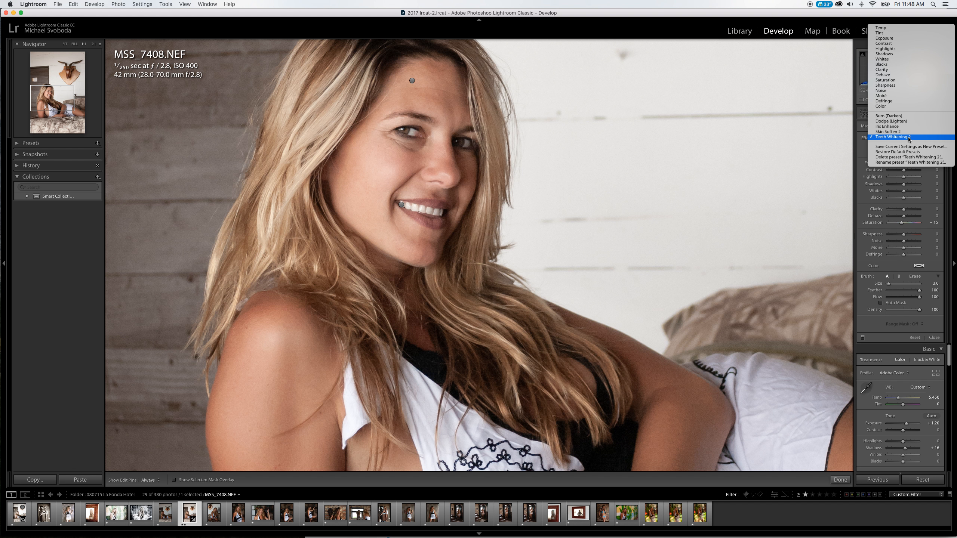
left_click(890, 127)
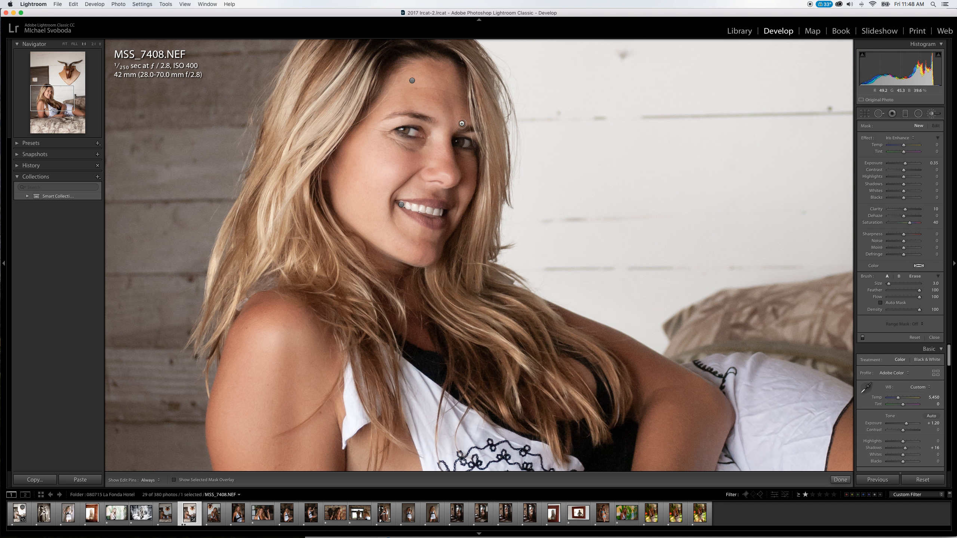
left_click(93, 45)
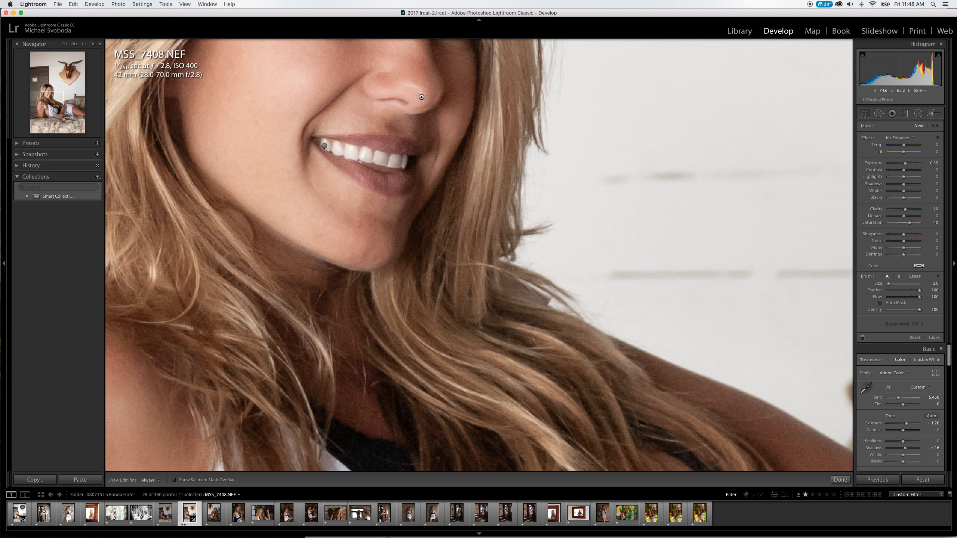
left_click_drag(417, 81, 513, 320)
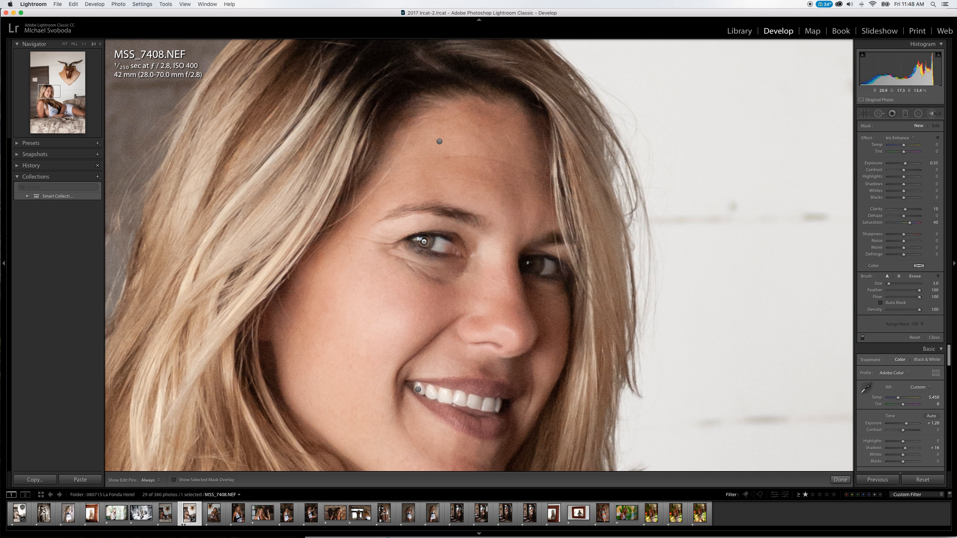
key("[")
mouse_move(429, 242)
left_mouse_down()
mouse_move(448, 248)
mouse_move(426, 242)
left_mouse_up()
left_click_drag(525, 263, 546, 266)
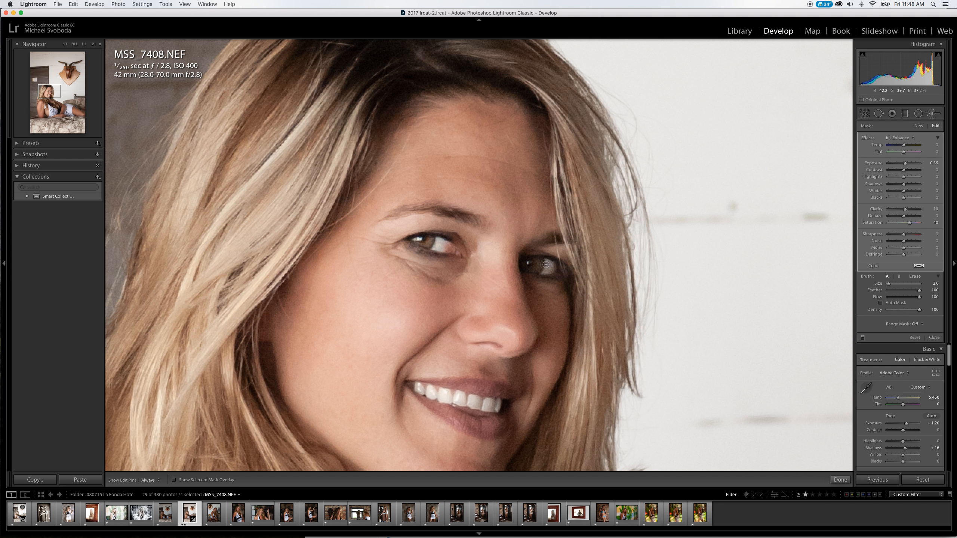
key("z")
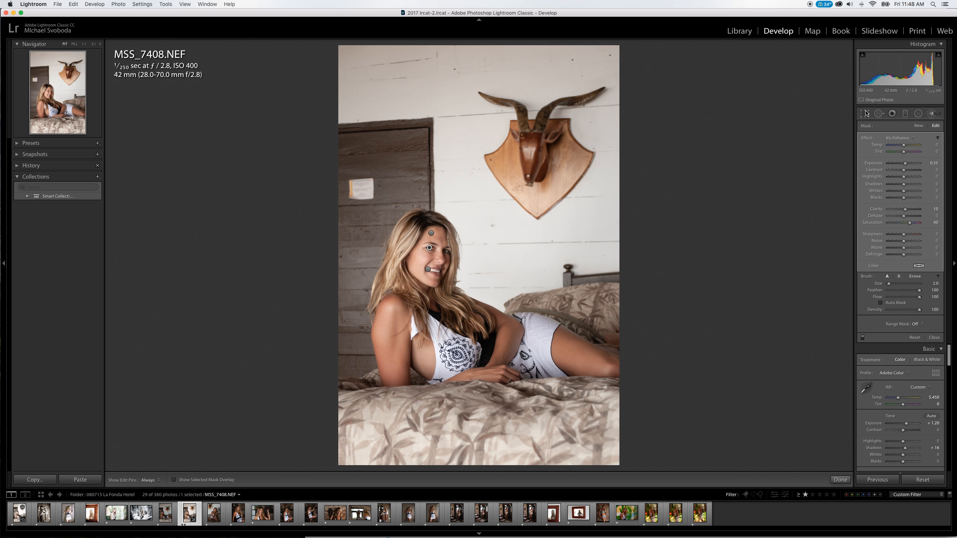
left_click(933, 114)
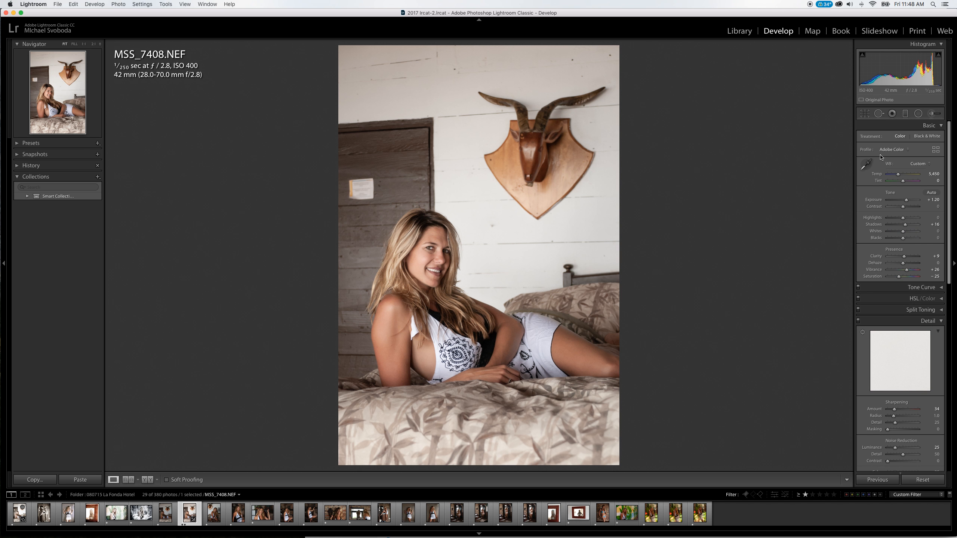
Brighten the whole photo by raising the Exposure to +1.60
left_click(935, 199)
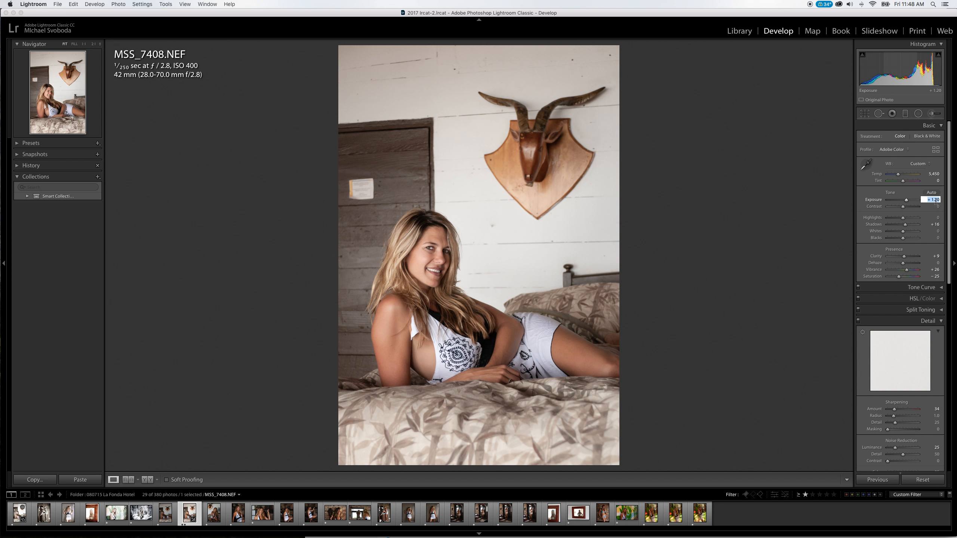
key("Up")
key("Up")
key("Up")
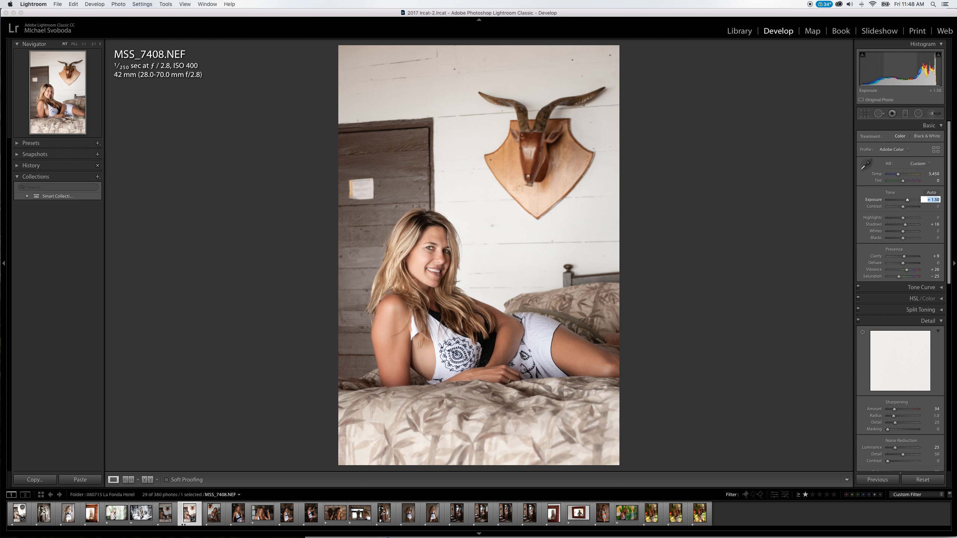
key("Up")
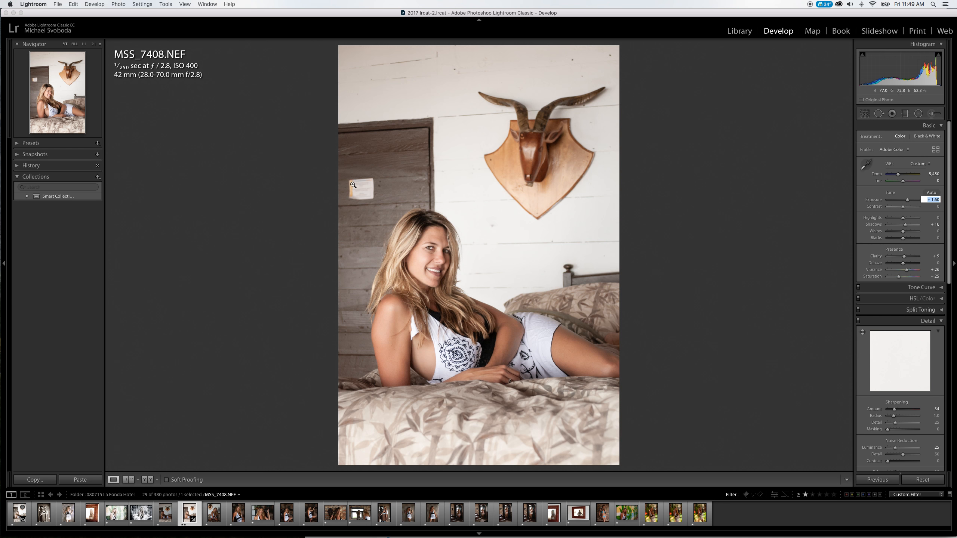
Heal away the paper note on the wooden door and reposition the healing source on the nearby planks
scroll(879, 118, "down", 2)
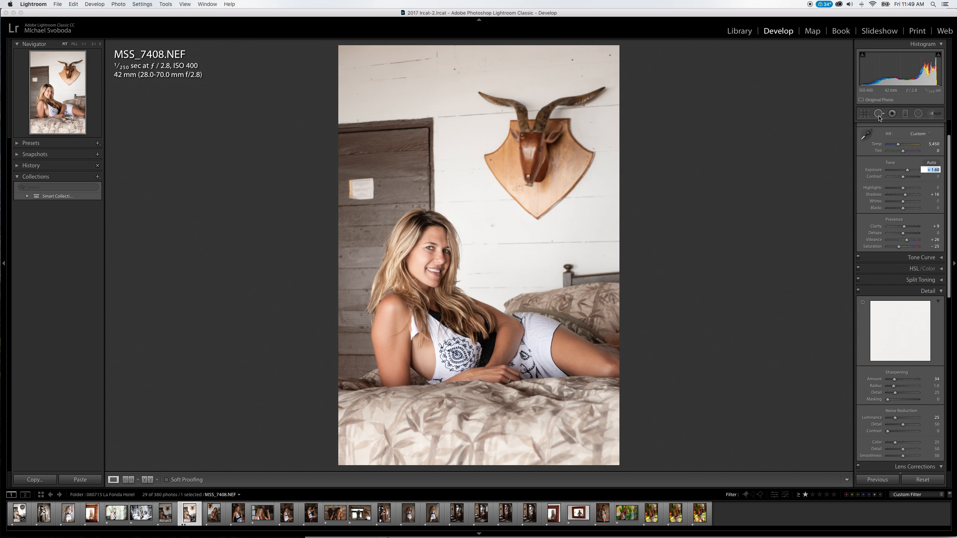
left_click(881, 114)
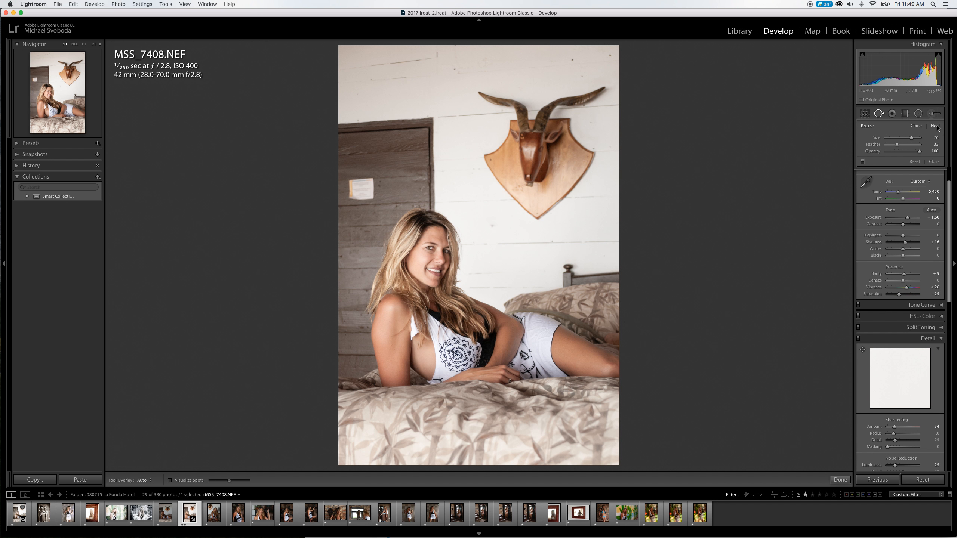
mouse_move(360, 184)
left_mouse_down()
mouse_move(374, 182)
mouse_move(349, 186)
mouse_move(374, 193)
mouse_move(350, 197)
mouse_move(358, 196)
left_mouse_up()
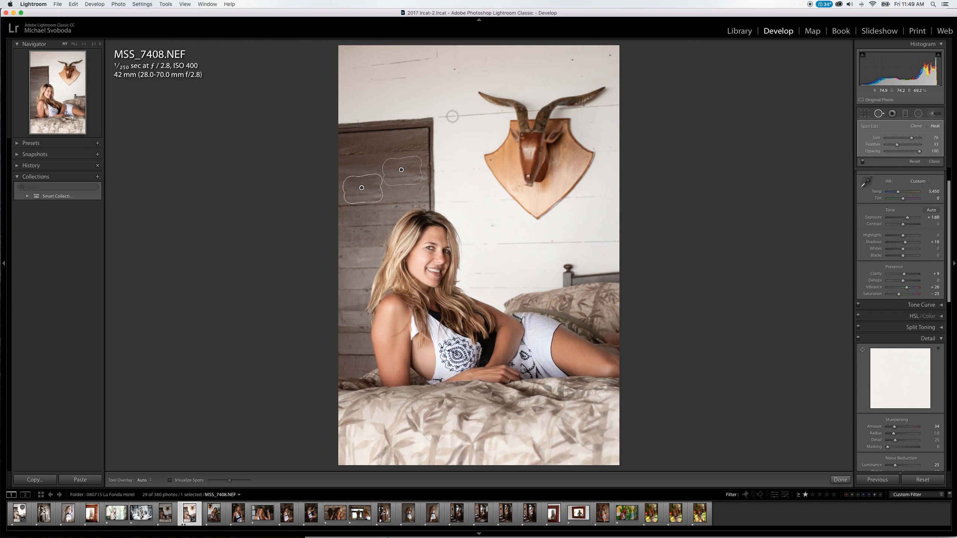
mouse_move(410, 166)
left_mouse_down()
mouse_move(400, 163)
mouse_move(414, 184)
left_mouse_up()
left_click(878, 113)
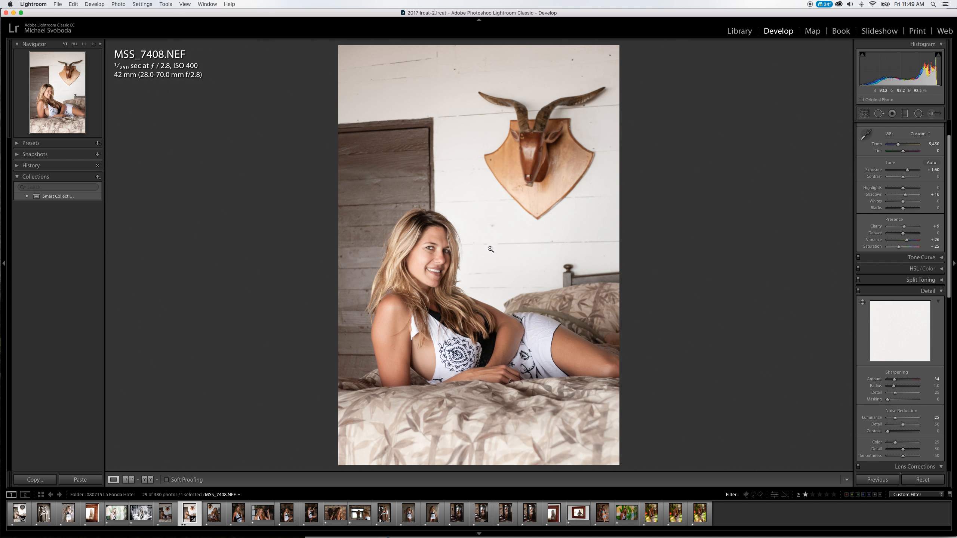
Open the adjusted photo for editing in Adobe Photoshop CC 2018
right_click(490, 245)
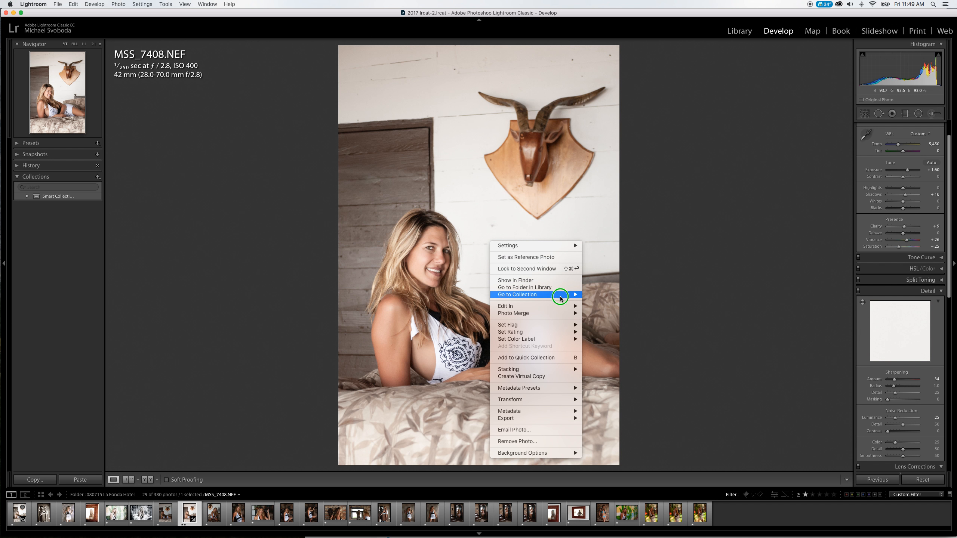
mouse_move(551, 306)
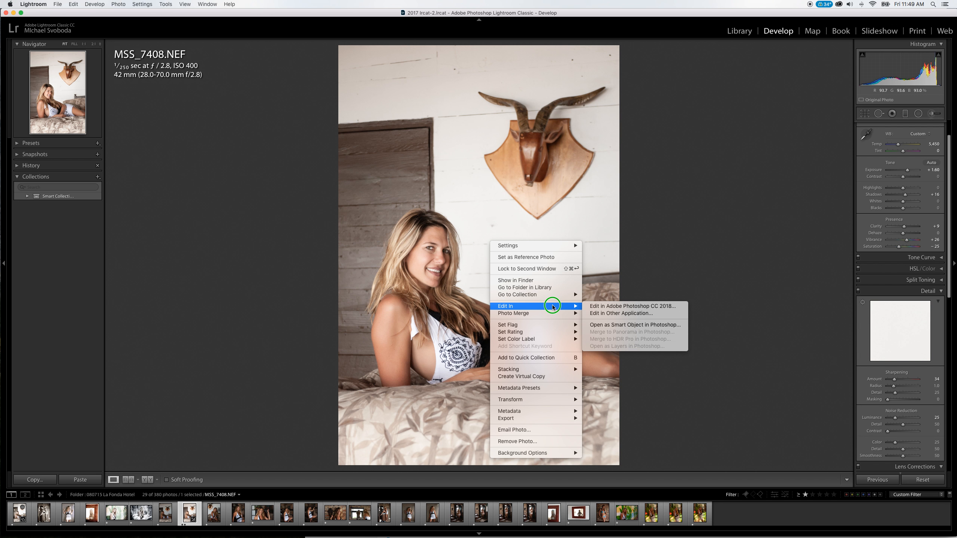
left_click(620, 305)
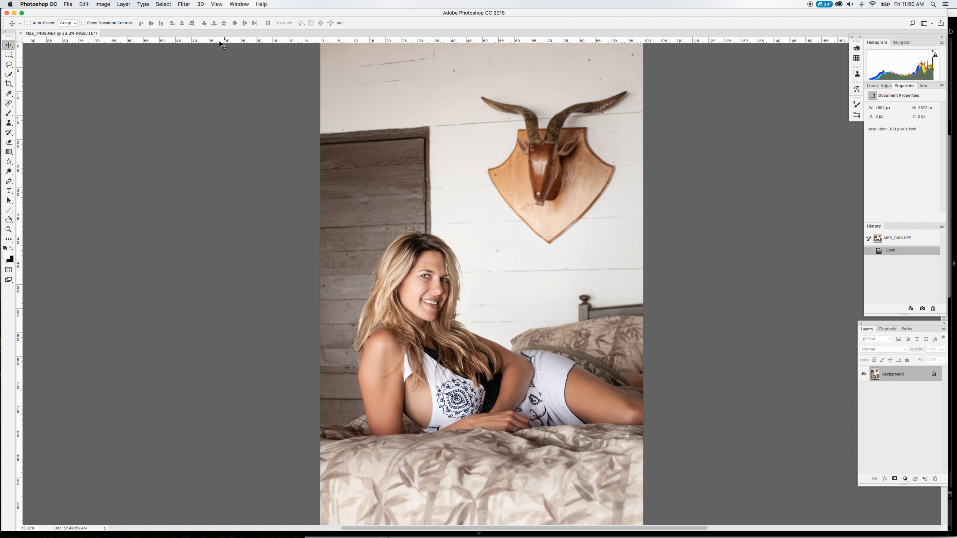
Liquify the photo, nudging the outer edge of the woman's upper arm and the nearby top with the forward warp brush at size 300
left_click(183, 4)
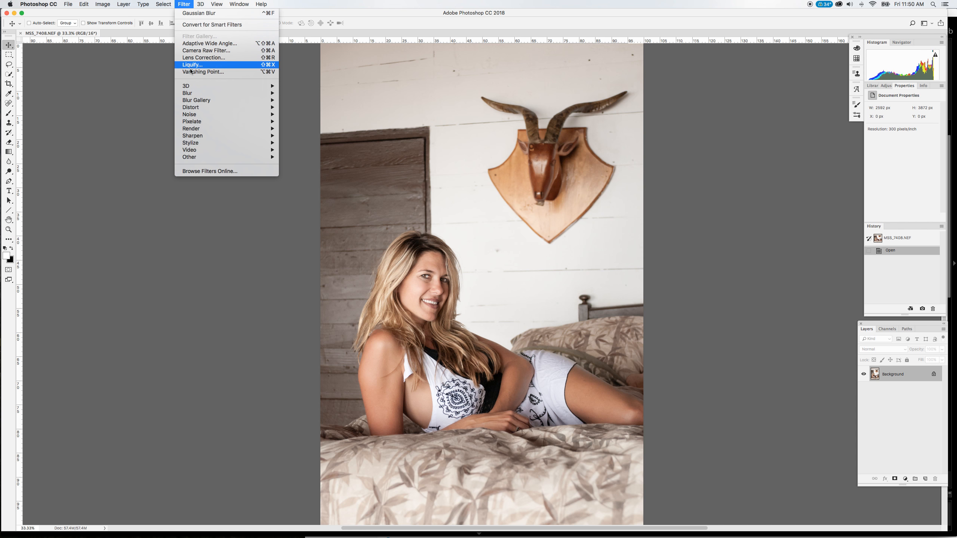
left_click(203, 65)
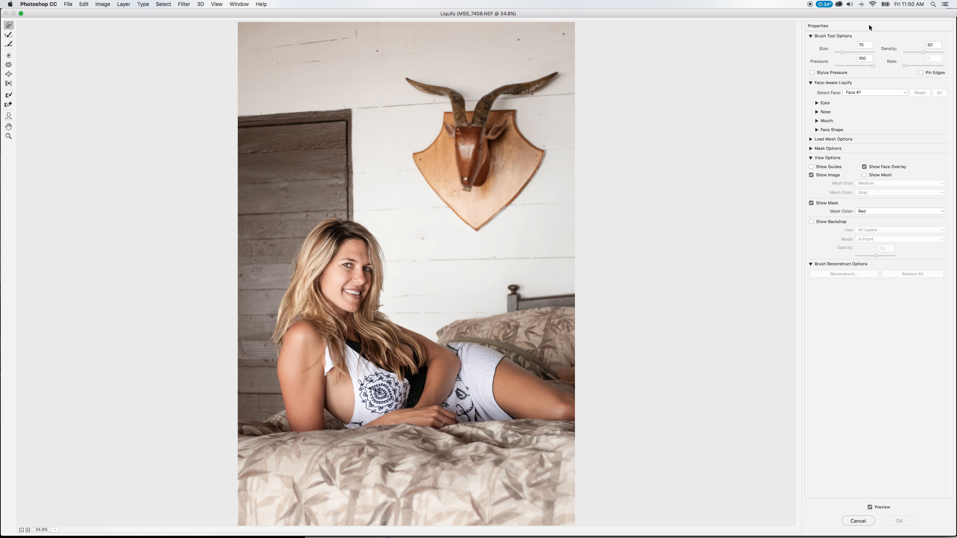
left_click(847, 53)
left_click_drag(277, 367, 279, 393)
key("bracketleft")
key("bracketleft")
key("bracketright")
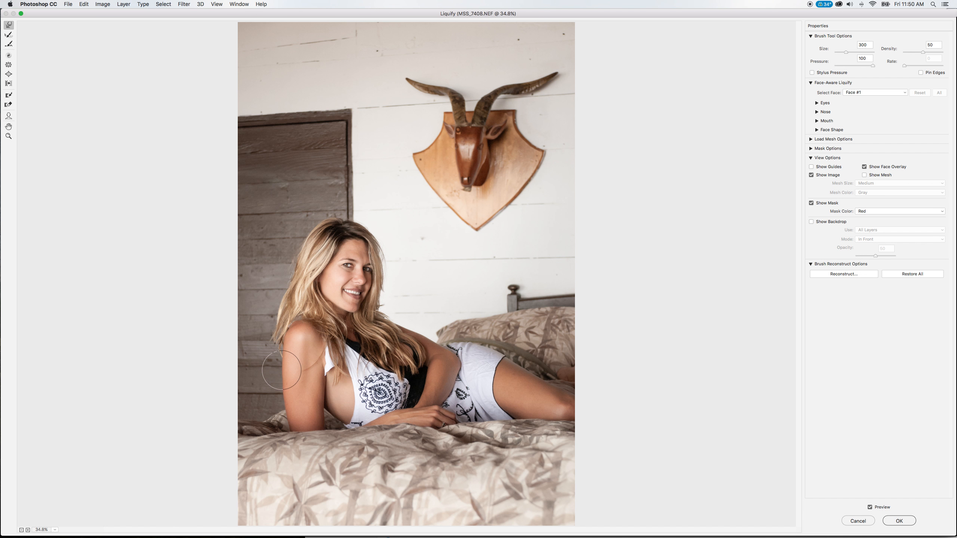
left_click_drag(324, 381, 323, 381)
left_click(899, 521)
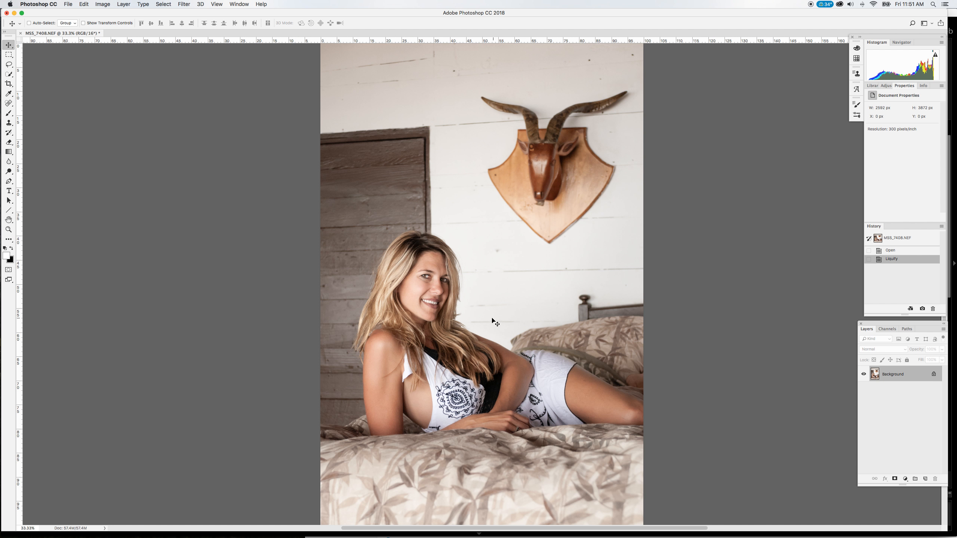
Compare the portrait before and after the Liquify change by repeatedly undoing and redoing it
key("super+z")
key("super+z")
key("super+z")
key("super+z")
key("super+z")
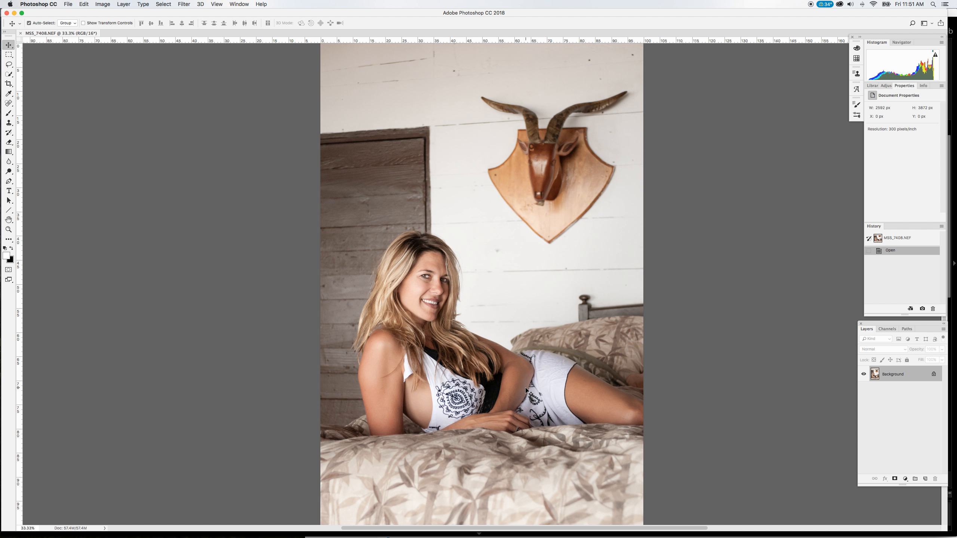
key("super+z")
key("super+z")
key("super+z")
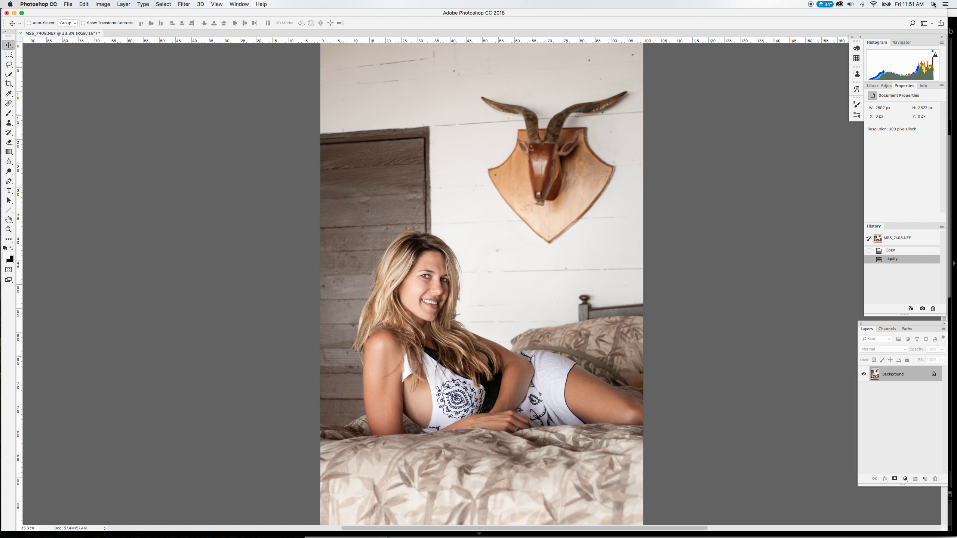
Open the cracked-paint image Texture.jpg alongside the portrait
mouse_move(956, 0)
left_click_drag(841, 274, 305, 526)
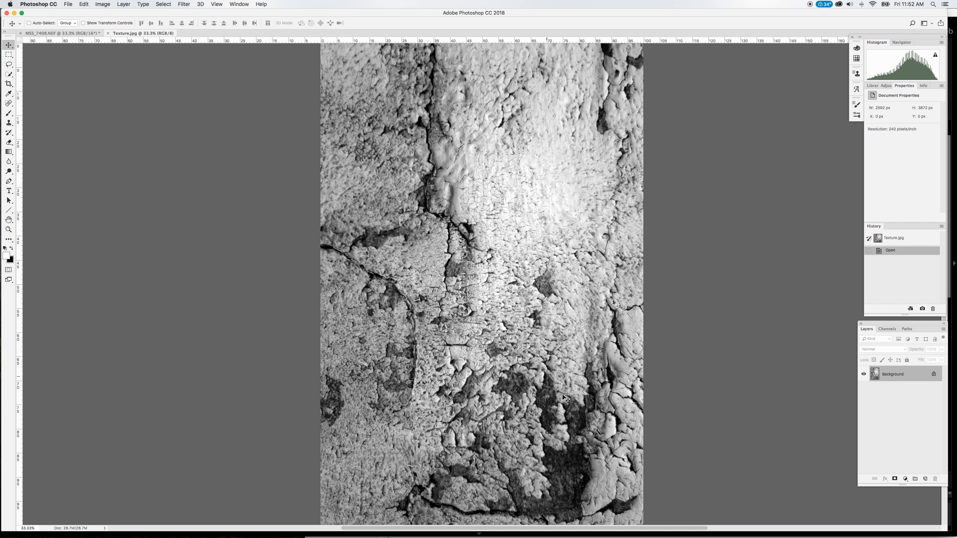
mouse_move(144, 34)
left_mouse_down()
mouse_move(160, 36)
mouse_move(145, 35)
left_mouse_up()
Sharpen the texture image with Unsharp Mask, reducing the Amount and using Radius 2.7 pixels and Threshold 15
left_click(184, 4)
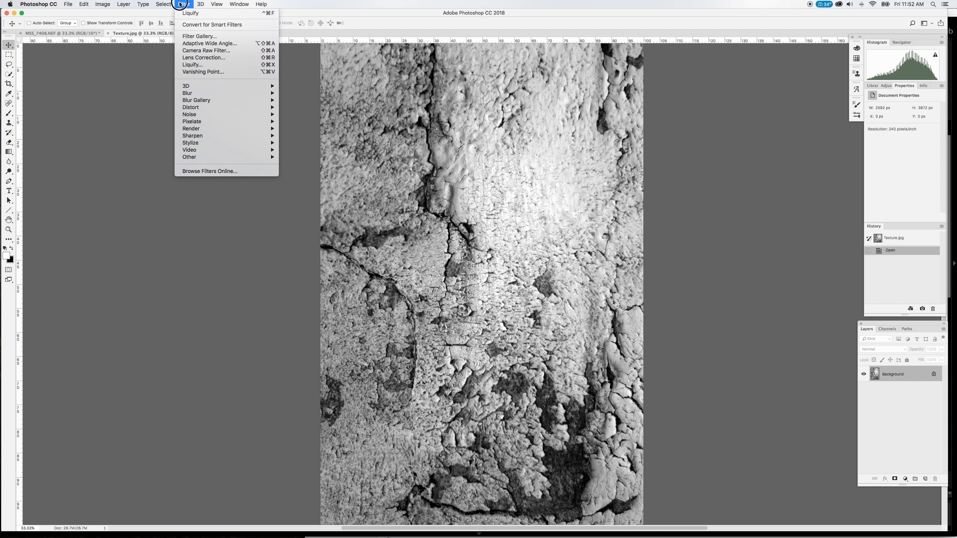
mouse_move(209, 136)
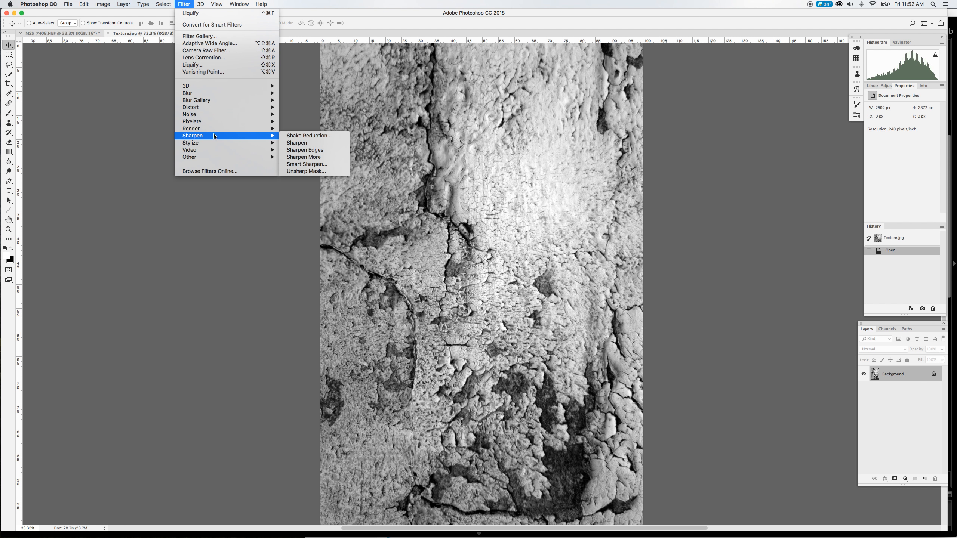
left_click(306, 171)
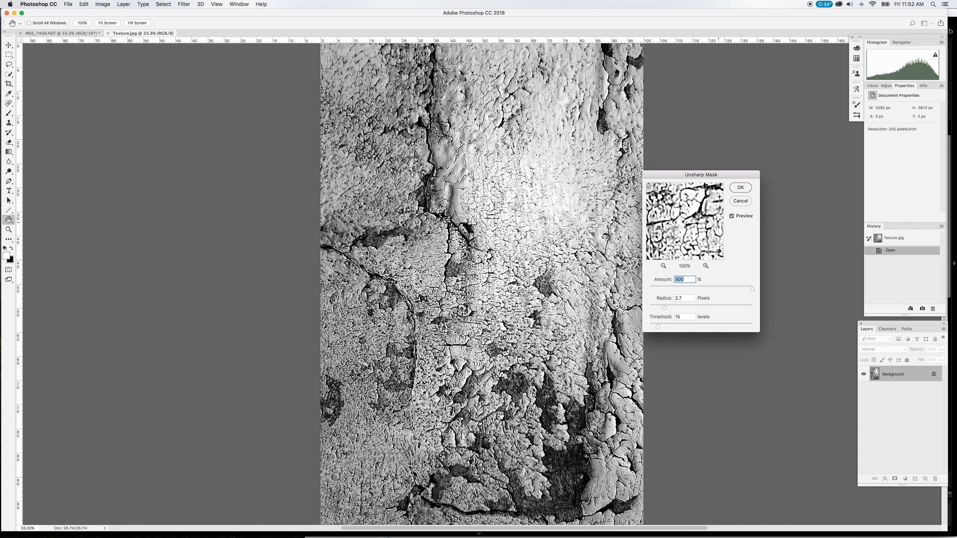
left_click_drag(750, 289, 710, 287)
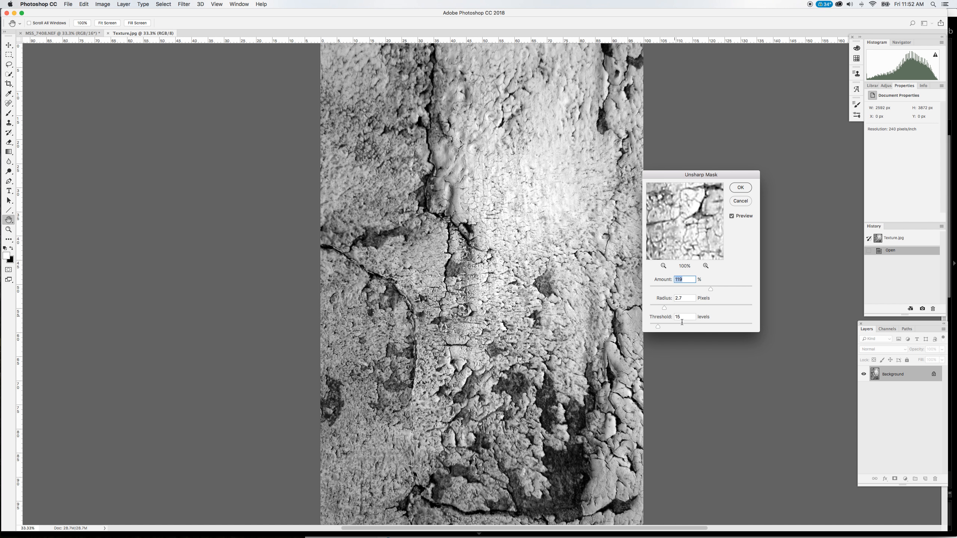
left_click_drag(710, 288, 720, 289)
key("Return")
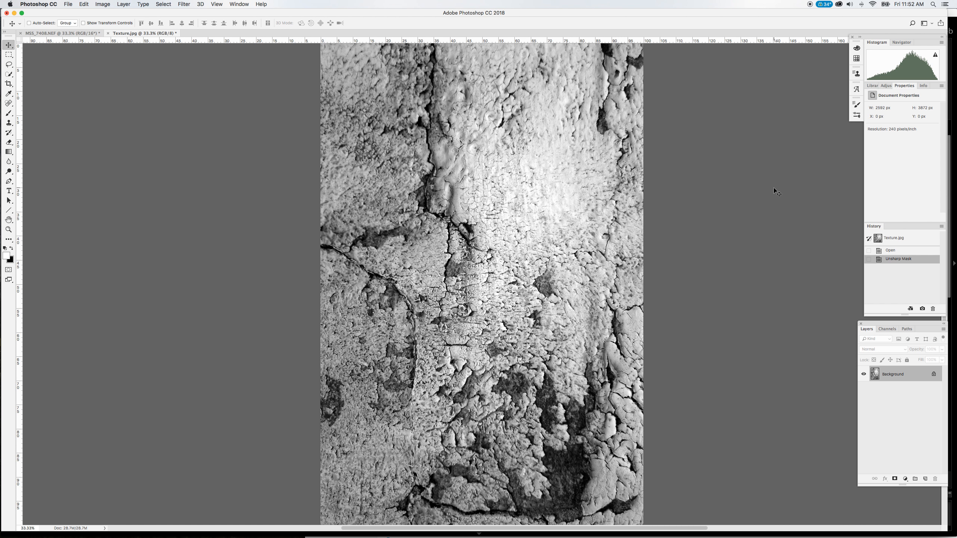
Compare the texture before and after sharpening by repeatedly undoing and redoing the Unsharp Mask
key("super+z")
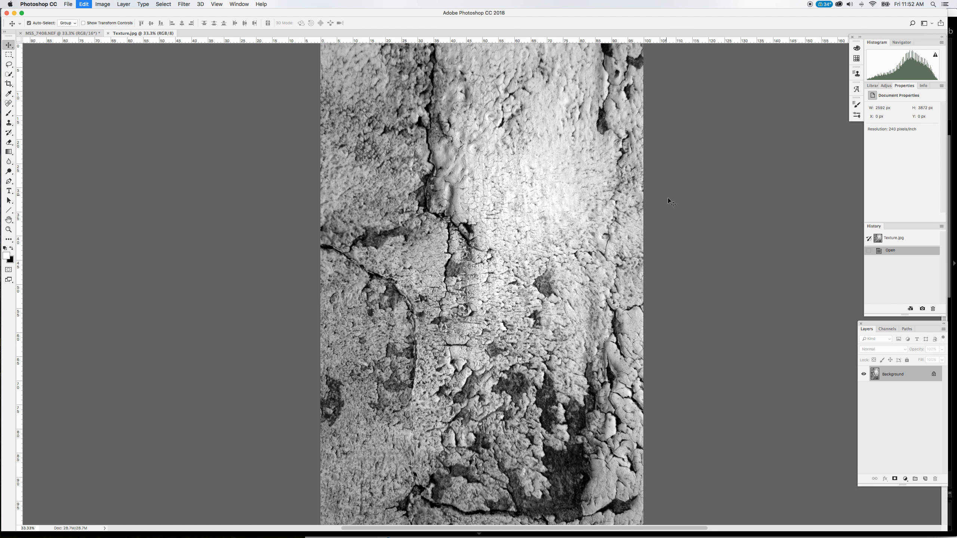
key("super+z")
key("super+z")
key("super+z")
key("super+z")
key("super+z")
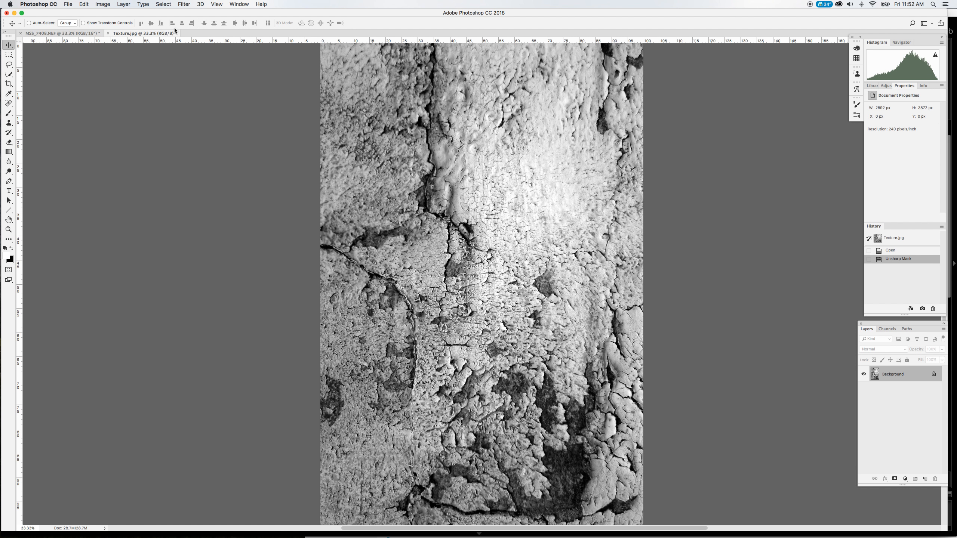
Float the texture document and copy its image onto the portrait as a new layer covering the whole canvas
left_click_drag(140, 34, 286, 100)
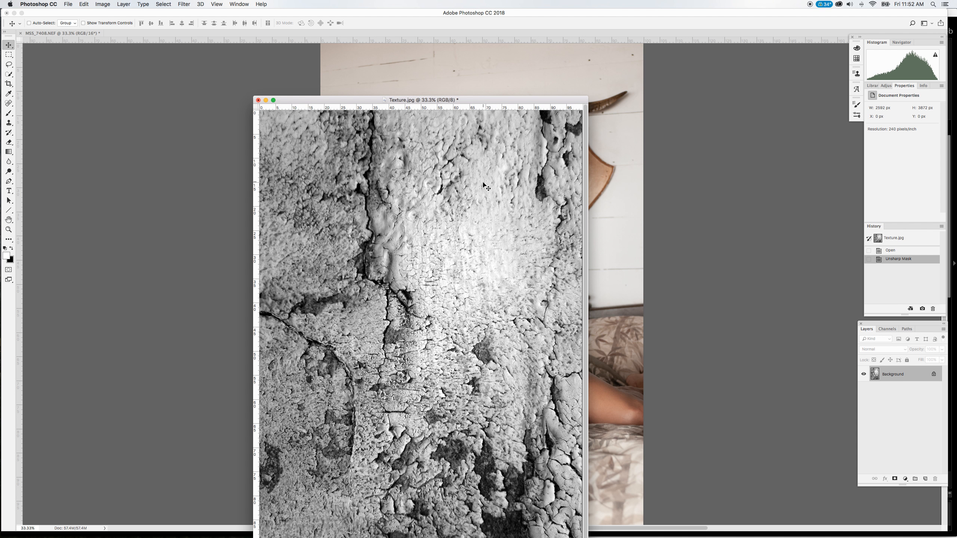
left_click_drag(472, 180, 489, 84)
left_click(534, 184)
left_click(330, 188)
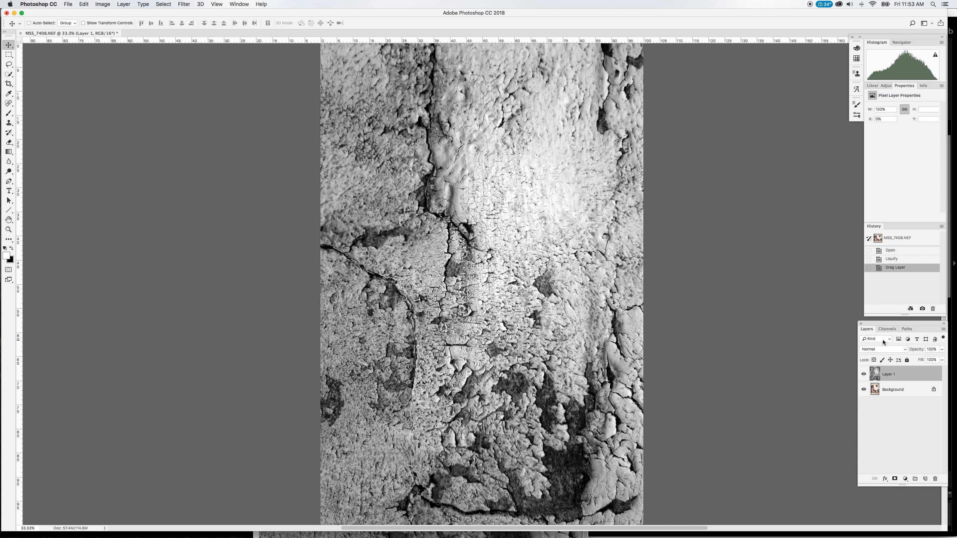
Try the Overlay blend mode on the texture layer, and settle on Soft Light
left_click(886, 349)
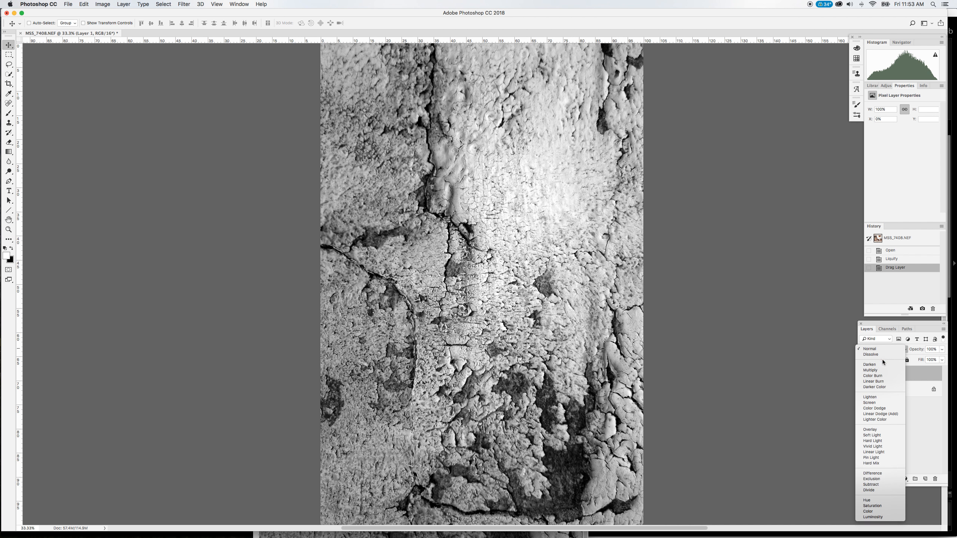
left_click(874, 430)
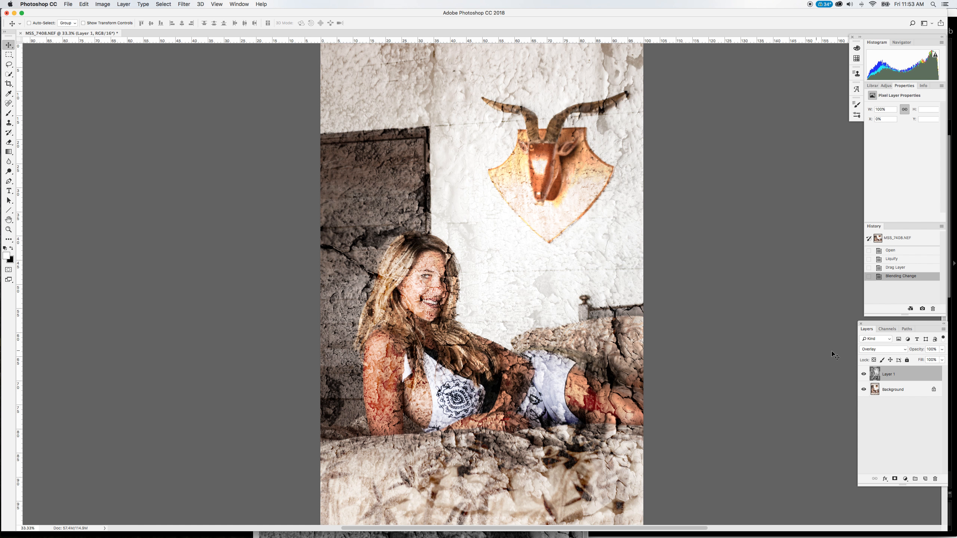
left_click(881, 348)
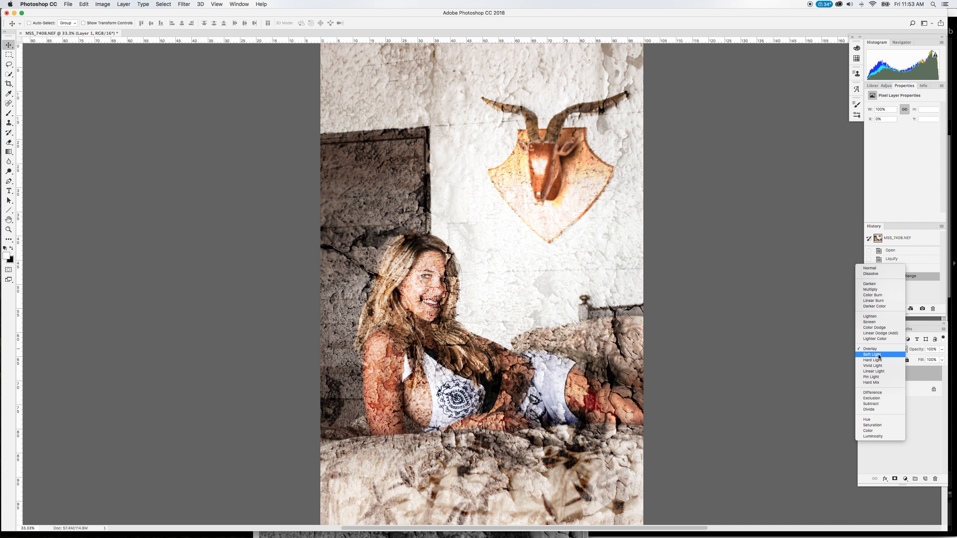
left_click(878, 354)
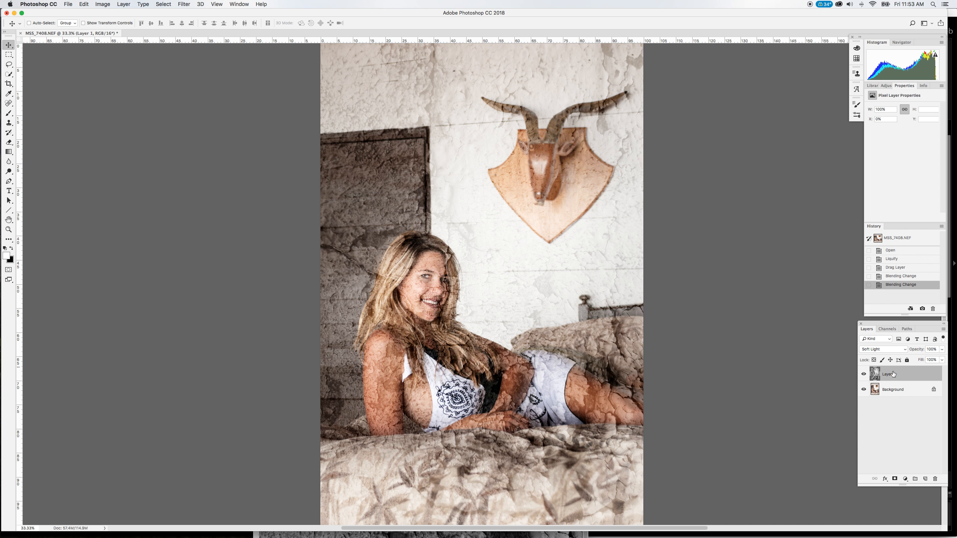
Compare the portrait with and without the texture by toggling the texture layer's visibility
left_click(864, 375)
left_click(864, 375)
left_click(864, 376)
left_click(863, 375)
left_click(864, 376)
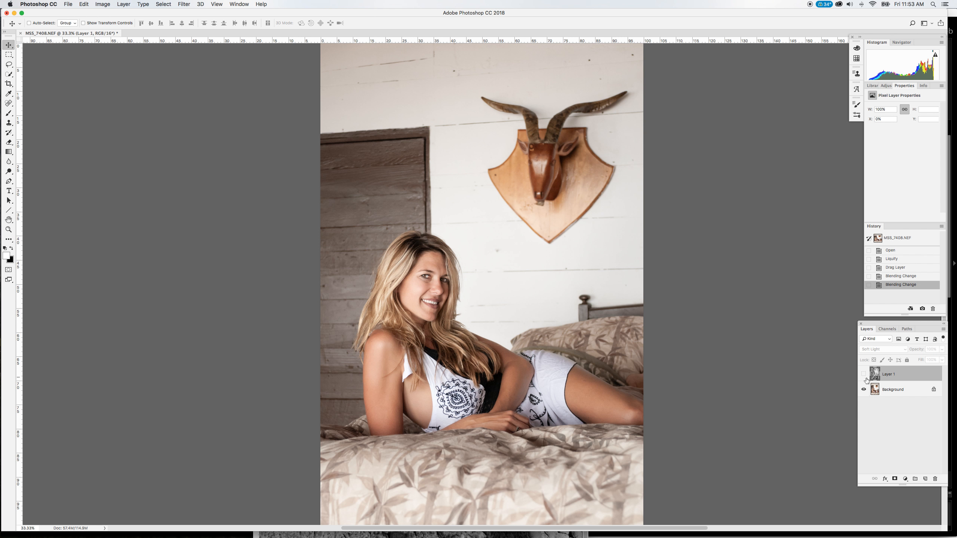
left_click(863, 376)
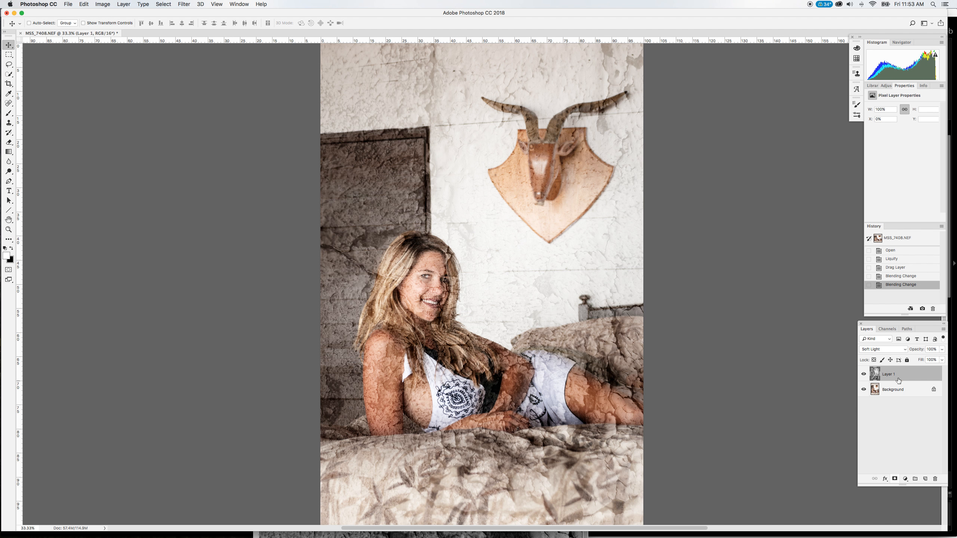
Add a mask to the texture layer and paint black over the woman's face with a 500 px brush
left_click(895, 479)
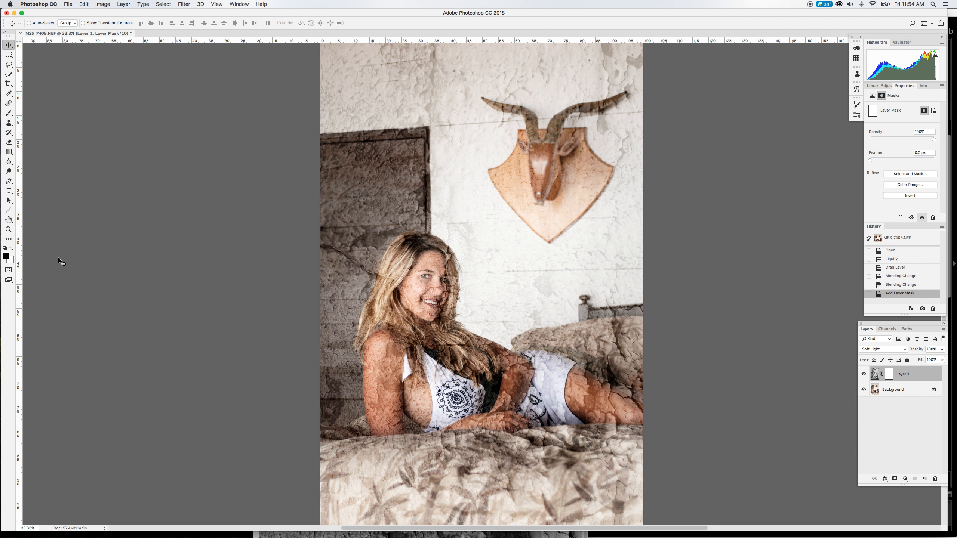
key("b")
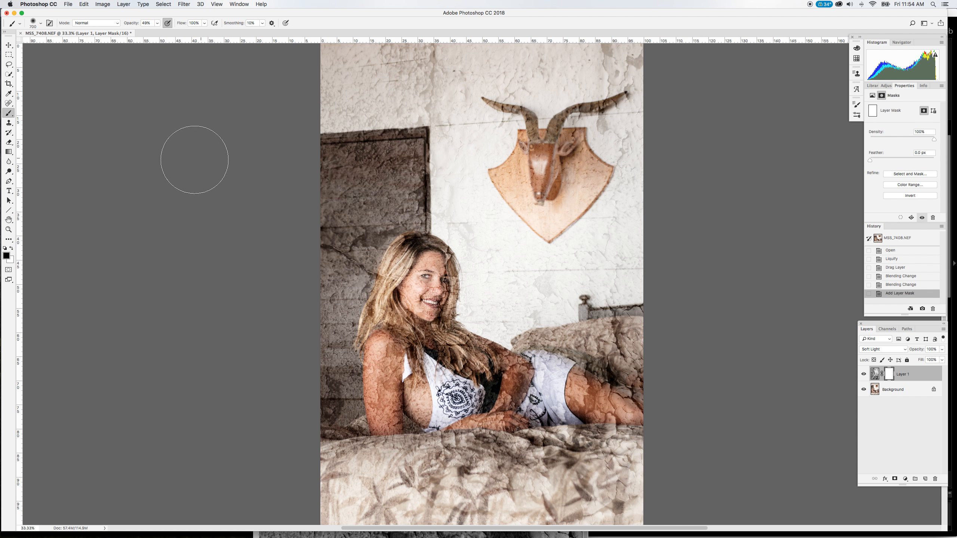
key("bracketleft")
key("bracketleft")
key("bracketleft")
key("bracketleft")
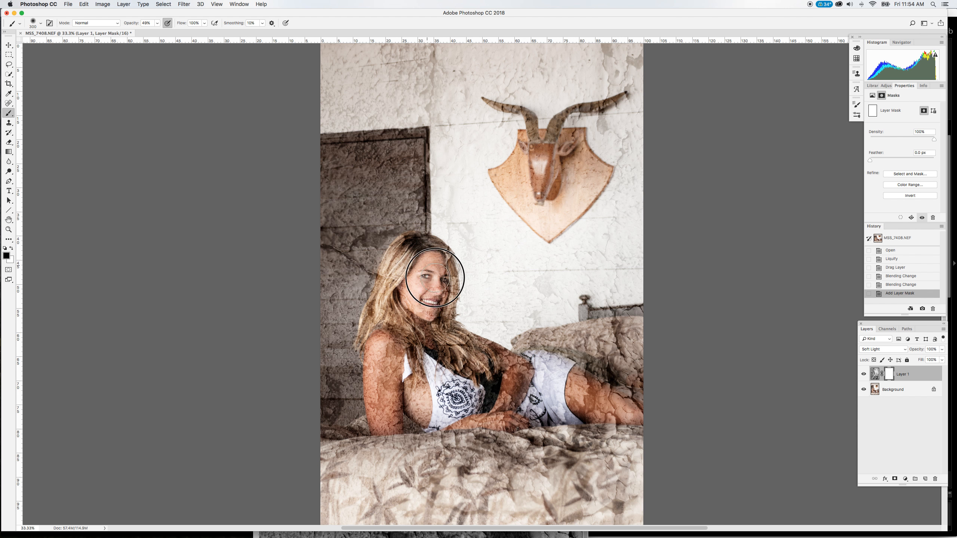
mouse_move(435, 277)
left_mouse_down()
mouse_move(426, 309)
mouse_move(433, 317)
left_mouse_up()
left_click_drag(419, 257, 441, 324)
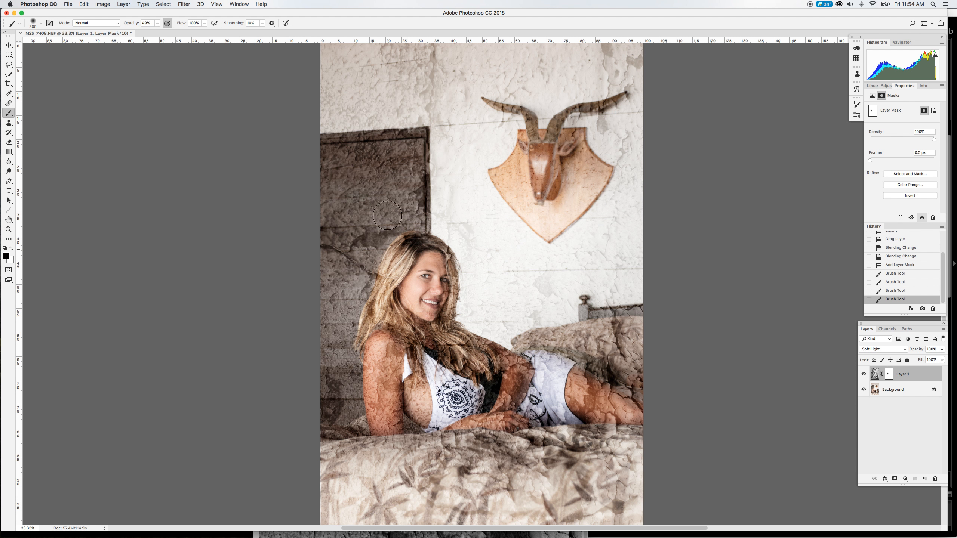
Set the brush opacity to 50% and mask the texture off the woman's hair, skin and clothing
left_click(145, 23)
type("5")
left_click(430, 267)
left_click(531, 171)
left_click_drag(430, 257, 429, 257)
left_click(157, 23)
left_click_drag(155, 32, 173, 33)
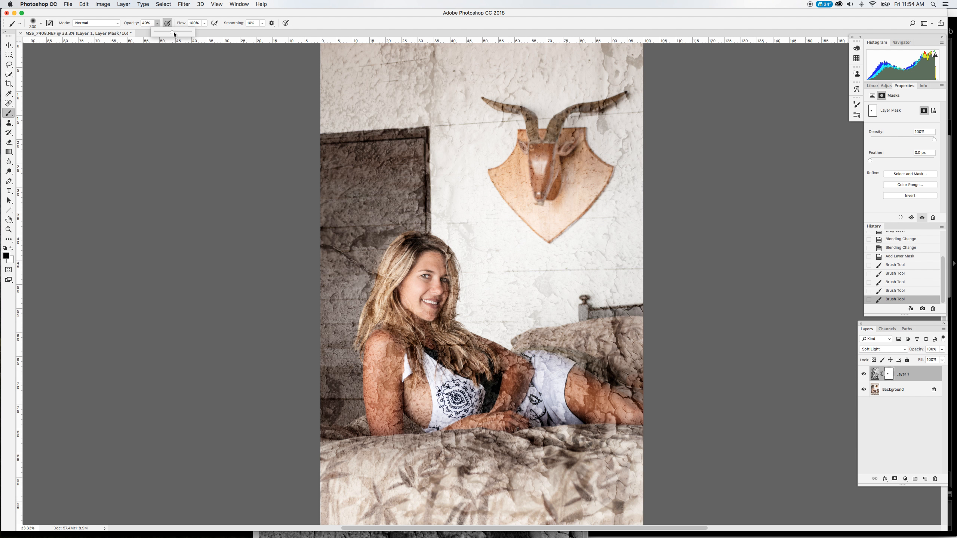
left_click(422, 270)
mouse_move(437, 241)
left_mouse_down()
mouse_move(436, 279)
mouse_move(396, 330)
mouse_move(392, 382)
mouse_move(383, 349)
mouse_move(384, 422)
mouse_move(380, 362)
mouse_move(385, 417)
mouse_move(394, 377)
mouse_move(417, 404)
mouse_move(402, 363)
mouse_move(411, 409)
mouse_move(408, 372)
mouse_move(381, 365)
mouse_move(385, 436)
mouse_move(386, 373)
mouse_move(392, 438)
mouse_move(386, 378)
mouse_move(381, 394)
mouse_move(420, 406)
mouse_move(423, 399)
mouse_move(419, 413)
mouse_move(418, 342)
mouse_move(434, 353)
mouse_move(413, 273)
mouse_move(388, 328)
mouse_move(413, 257)
mouse_move(405, 298)
mouse_move(382, 319)
mouse_move(390, 272)
mouse_move(367, 330)
mouse_move(402, 262)
mouse_move(435, 275)
mouse_move(450, 295)
mouse_move(441, 322)
mouse_move(455, 346)
mouse_move(496, 369)
mouse_move(477, 369)
mouse_move(429, 294)
mouse_move(455, 371)
mouse_move(394, 366)
mouse_move(385, 336)
mouse_move(382, 367)
mouse_move(457, 406)
mouse_move(450, 418)
mouse_move(548, 414)
mouse_move(549, 393)
mouse_move(460, 342)
mouse_move(549, 375)
mouse_move(493, 391)
mouse_move(522, 393)
mouse_move(505, 407)
mouse_move(518, 394)
mouse_move(493, 357)
mouse_move(510, 408)
mouse_move(477, 423)
mouse_move(567, 389)
mouse_move(546, 369)
mouse_move(625, 419)
mouse_move(567, 380)
mouse_move(614, 407)
mouse_move(591, 392)
left_mouse_up()
key("bracketleft")
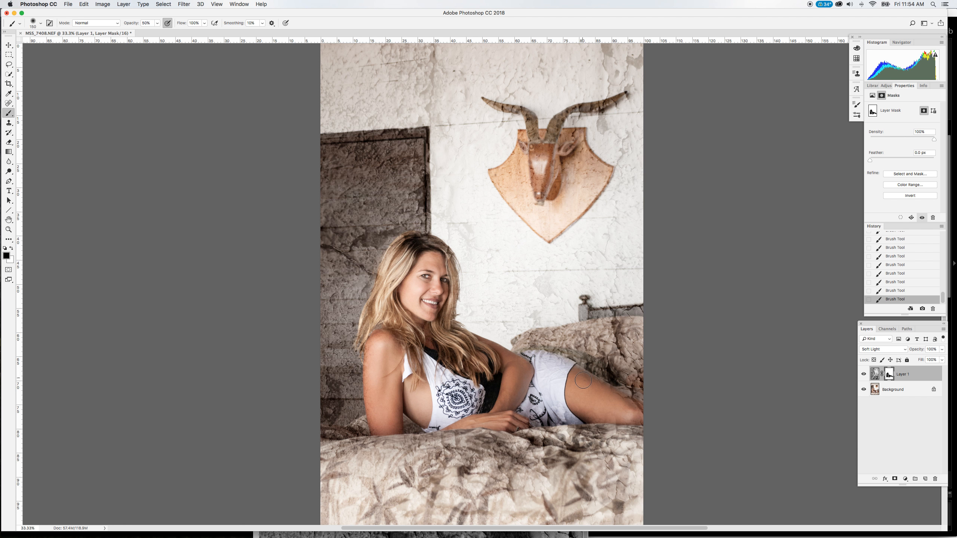
Refine the texture mask around the shorts and thigh, varying the brush size between 400 and 150 px
key("bracketright")
key("bracketright")
key("bracketright")
key("bracketright")
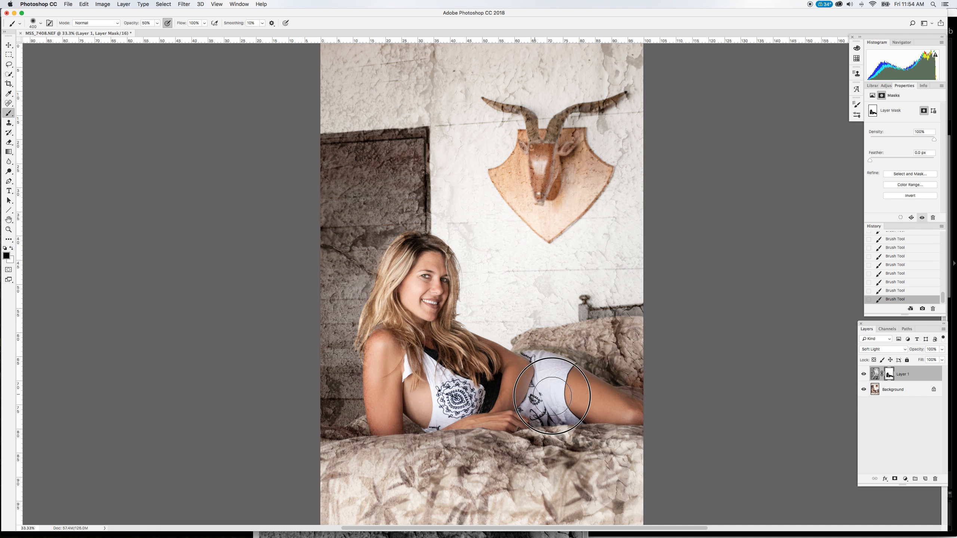
key("bracketleft")
key("bracketleft")
key("bracketleft")
key("bracketleft")
key("bracketleft")
key("bracketleft")
key("bracketleft")
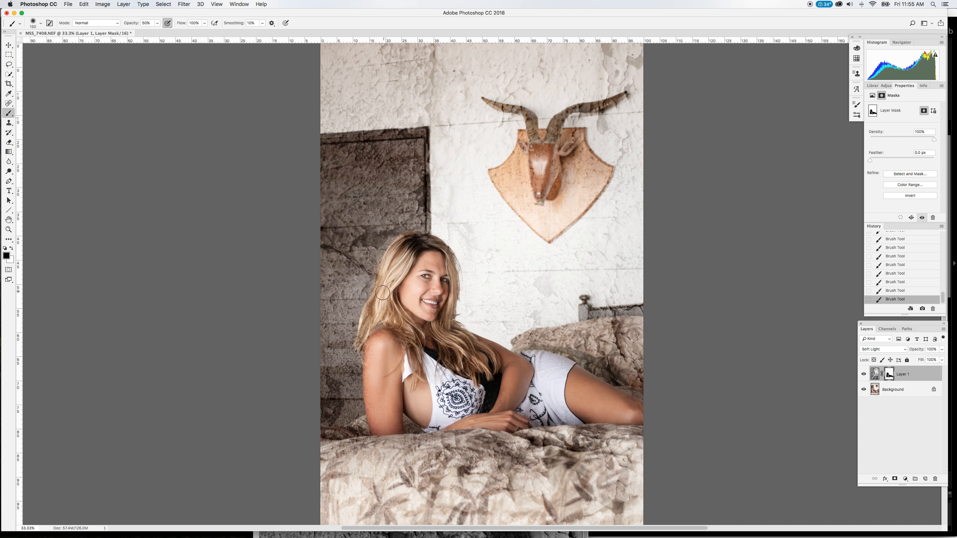
Enlarge the brush to 800 px and soften the mask transition around the woman's hair and body
key("bracketright")
key("bracketright")
key("bracketright")
key("bracketright")
key("bracketright")
key("bracketright")
key("bracketright")
key("bracketright")
key("bracketright")
key("bracketright")
key("bracketright")
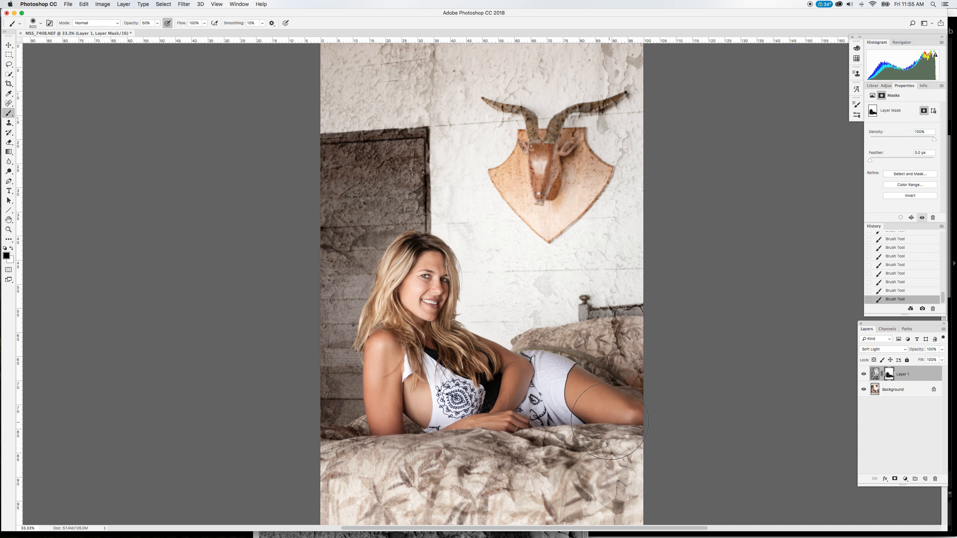
Examine the whole portrait and compare it with the masked texture layer hidden and shown
key("super+minus")
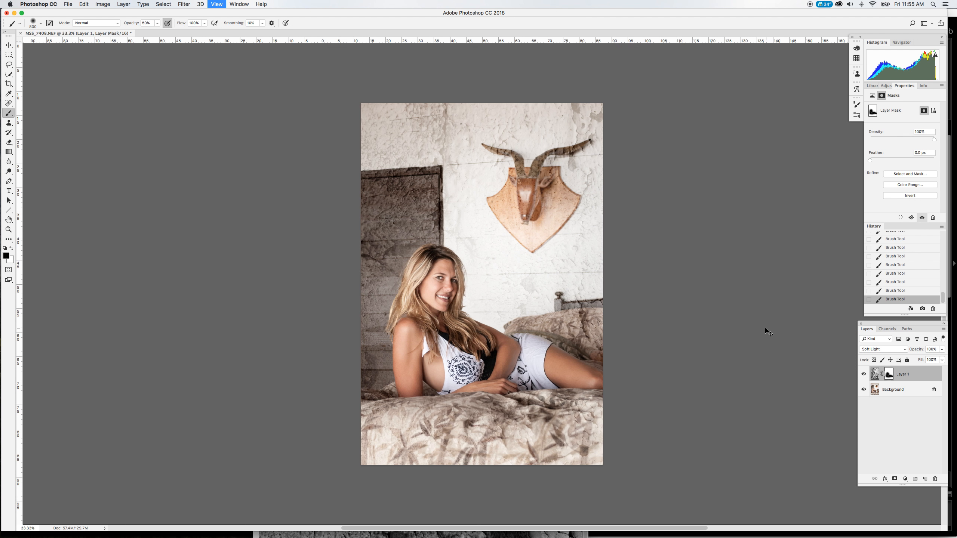
key("super+plus")
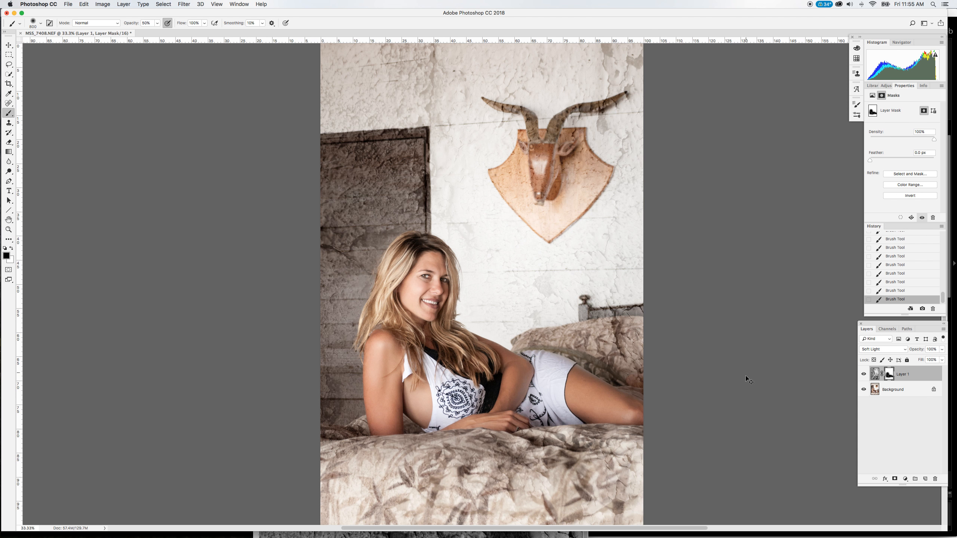
left_click(864, 374)
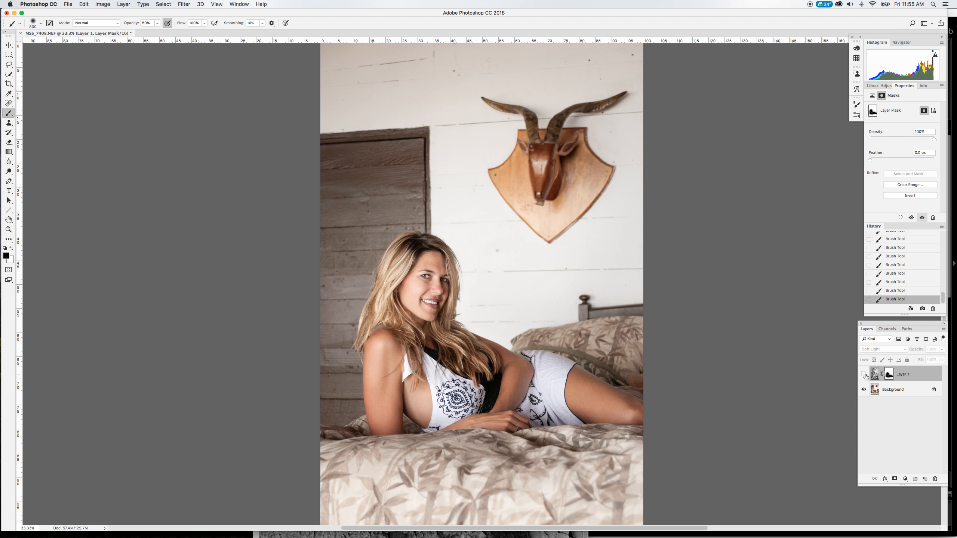
left_click(863, 375)
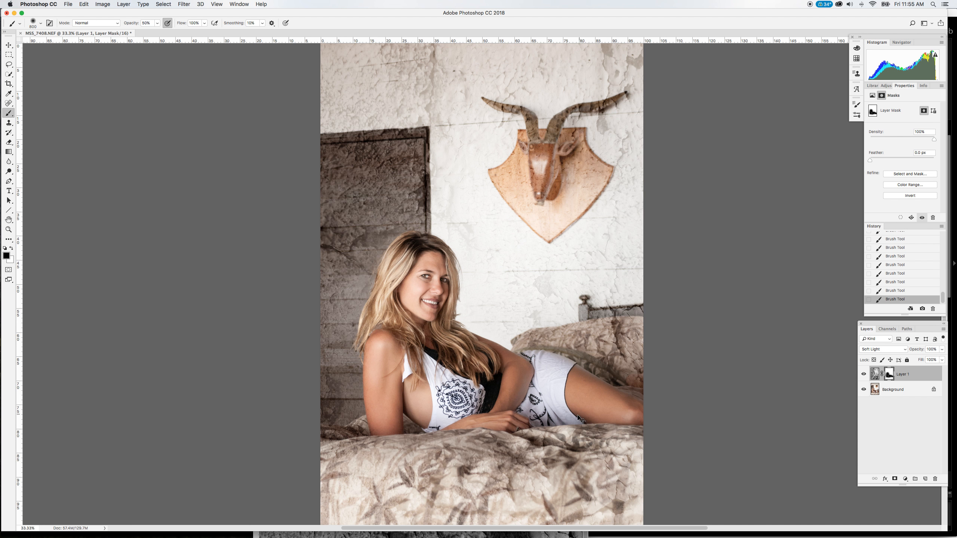
View the original MSS_7408.NEF in Lightroom for comparison, and return to the textured portrait in Photoshop
key("super+minus")
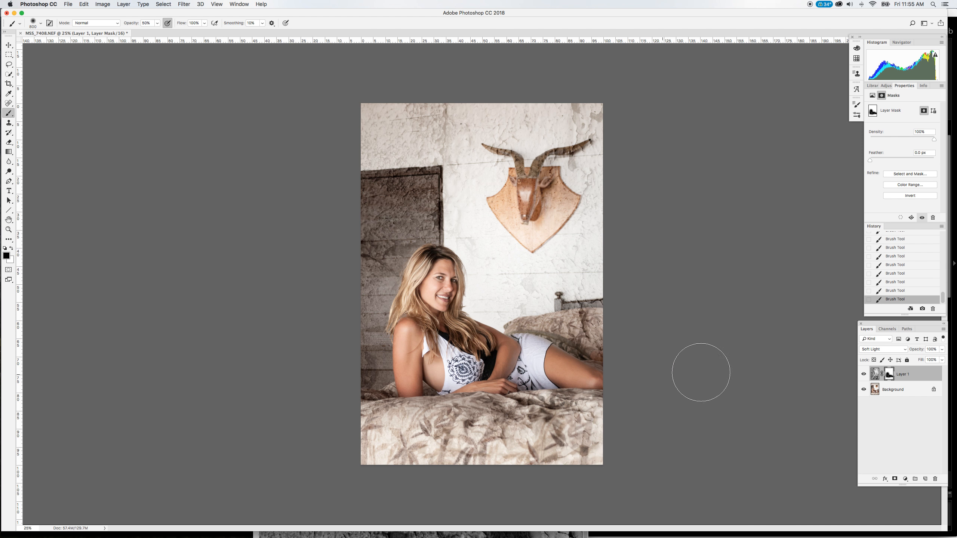
key("ctrl+Up")
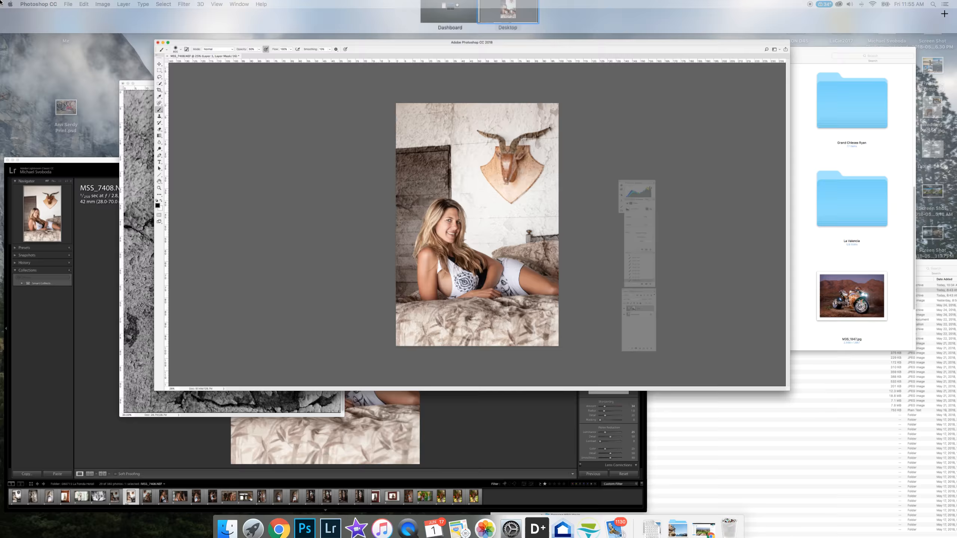
left_click(207, 356)
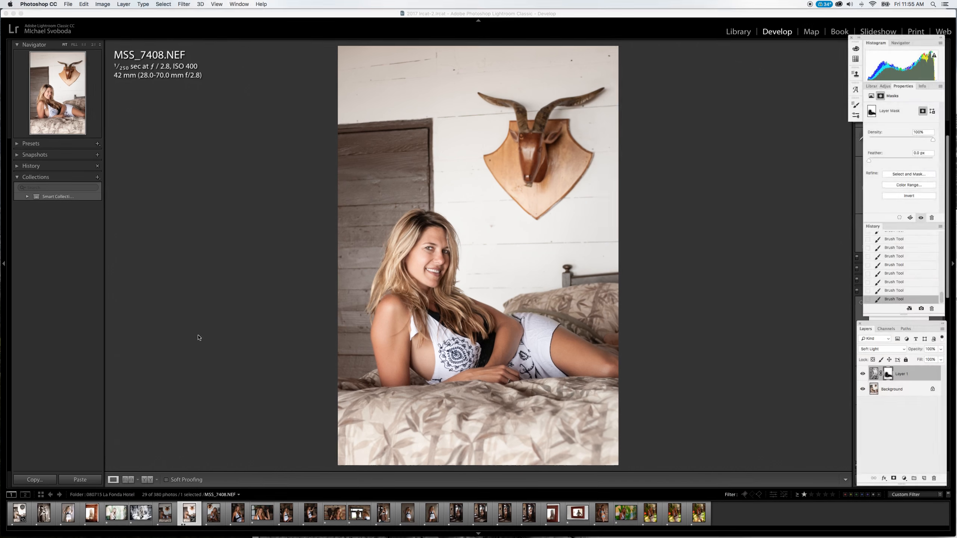
key("ctrl+Up")
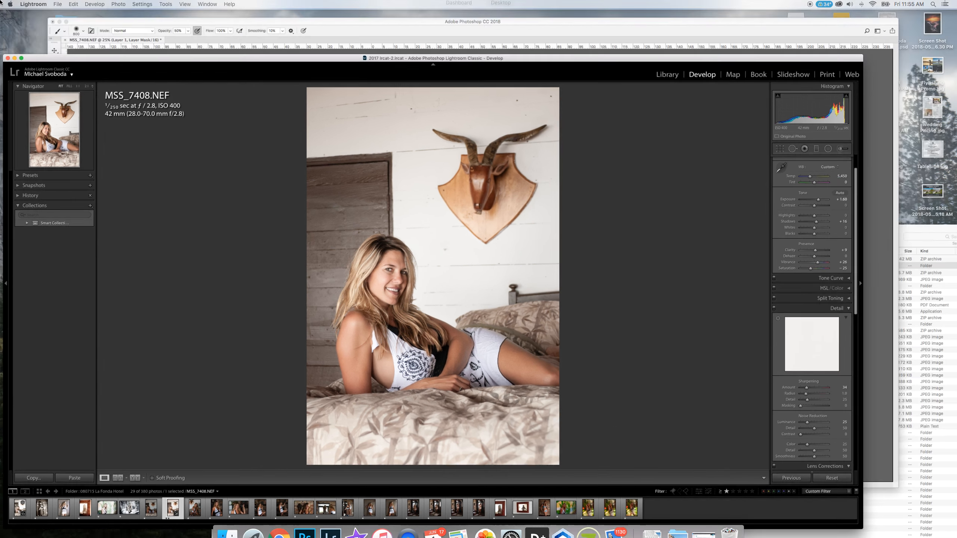
left_click(377, 151)
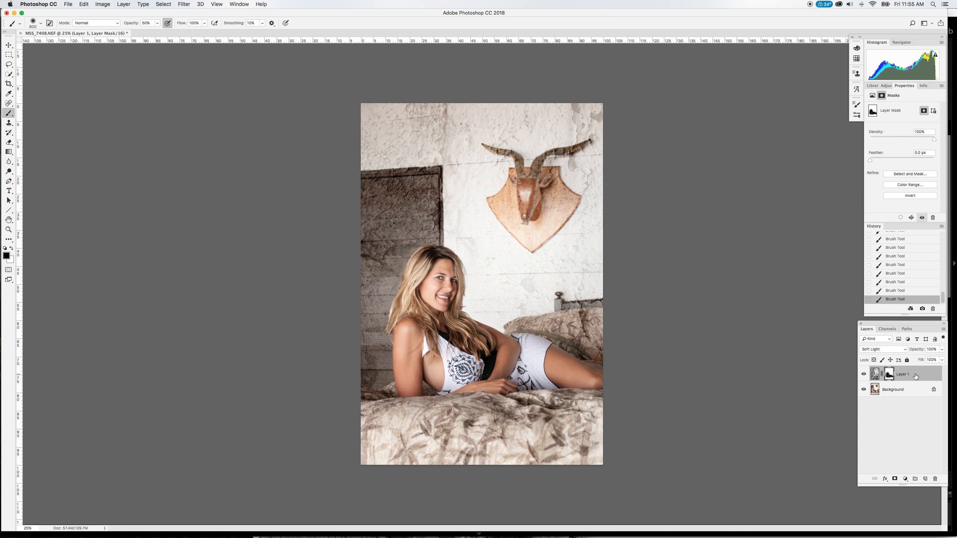
Save the textured portrait with its masked layer and switch to Lightroom
key("super+s")
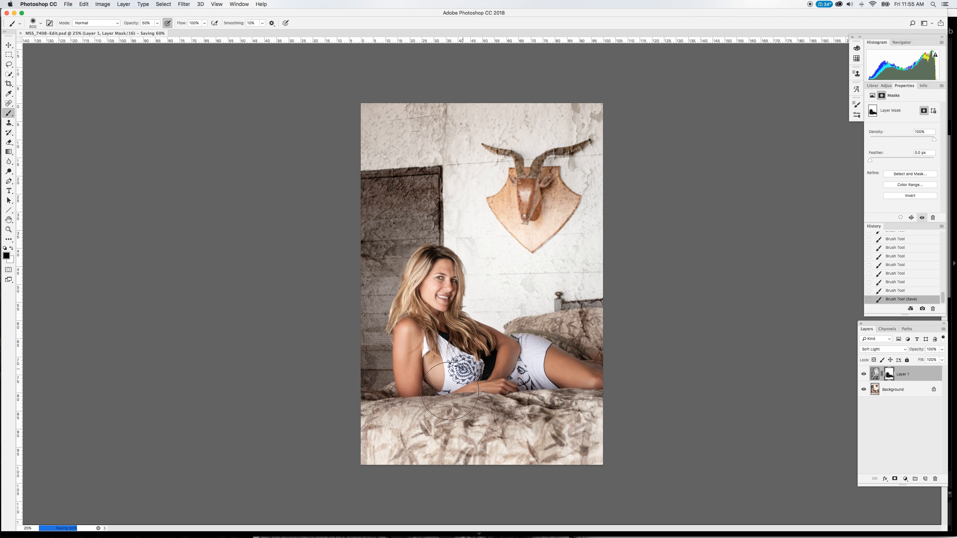
mouse_move(354, 537)
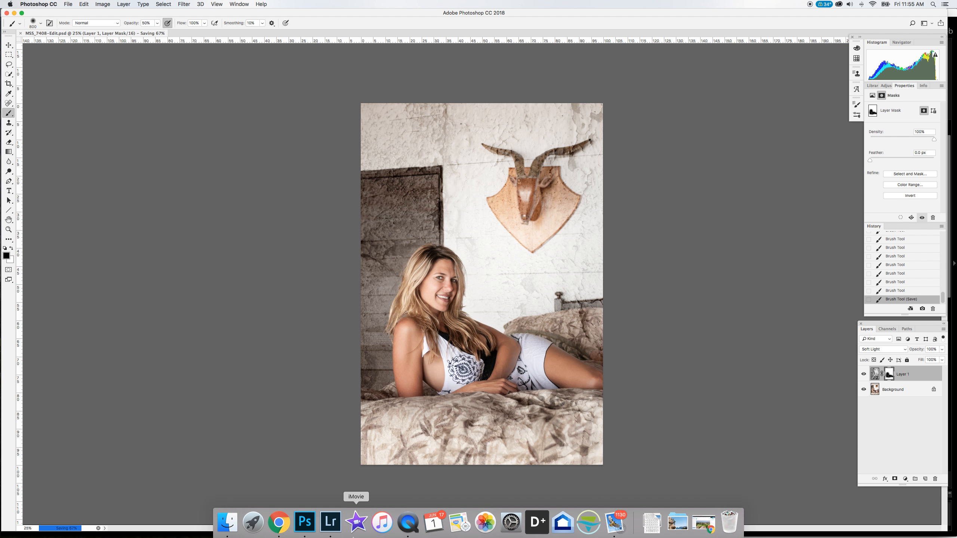
left_click(331, 522)
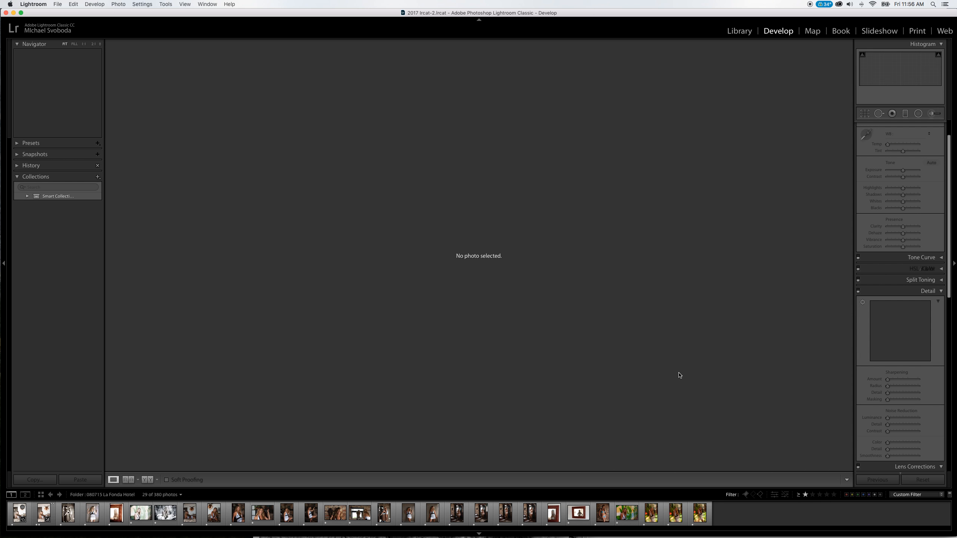
Select MSS_7408-Edit.psd together with the original MSS_7408.NEF and compare them side by side in Survey view
left_click(23, 513)
left_click(44, 512)
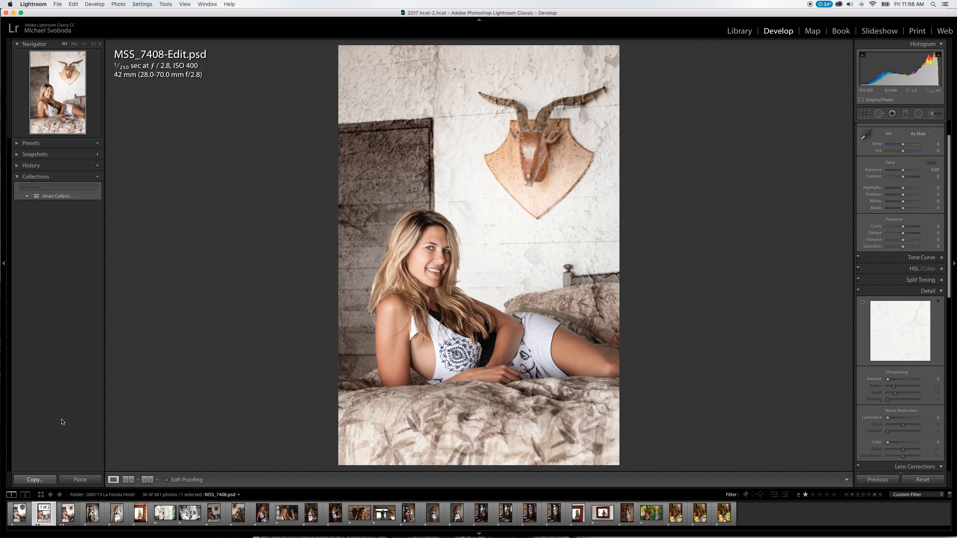
left_click(69, 517, "super")
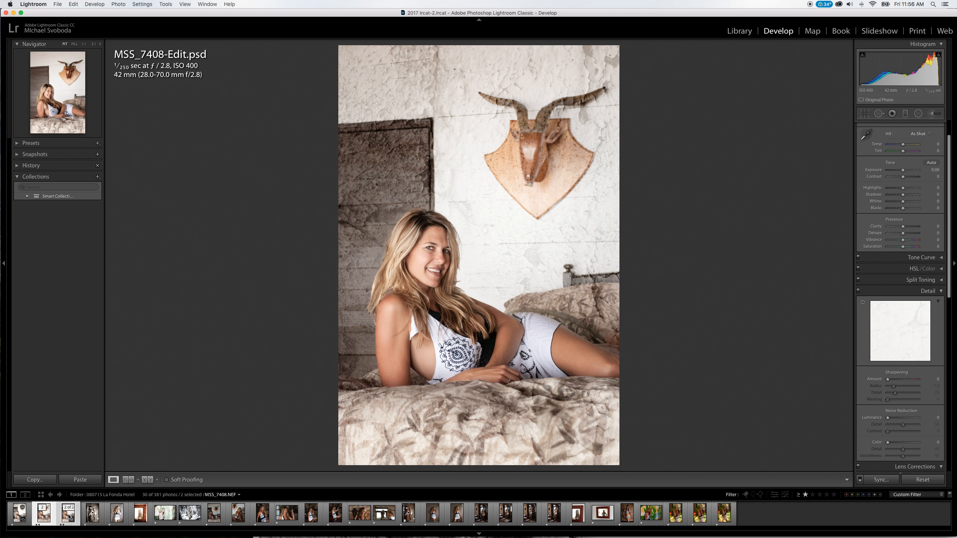
key("c")
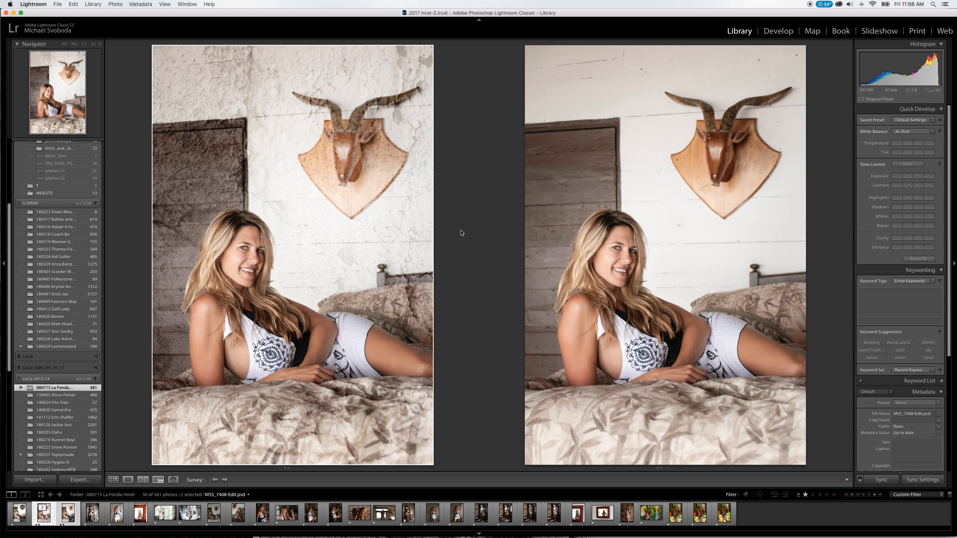